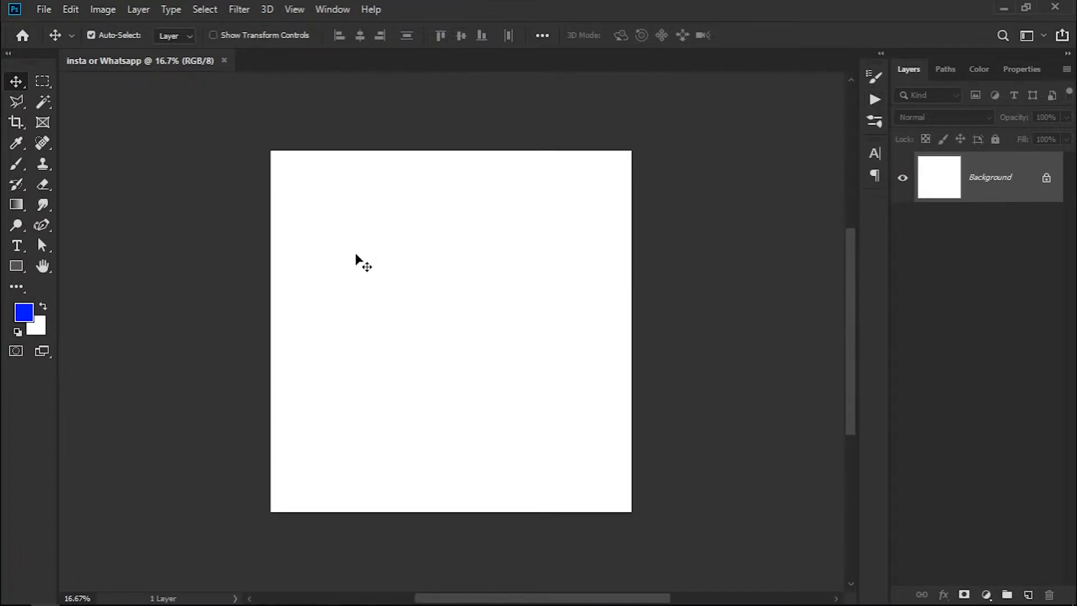
# Step: Fill the background with a linear violet-to-orange gradient running vertically from violet at its upper edge to orange at its lower edge
pyautogui.click(15, 206)
pyautogui.click(150, 35)
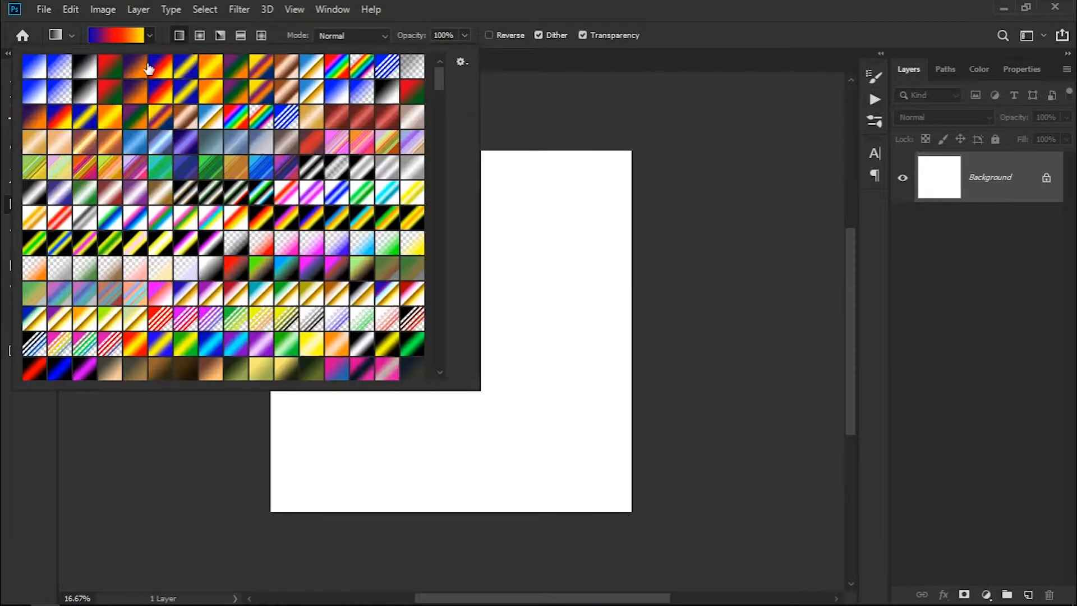
pyautogui.doubleClick(134, 71)
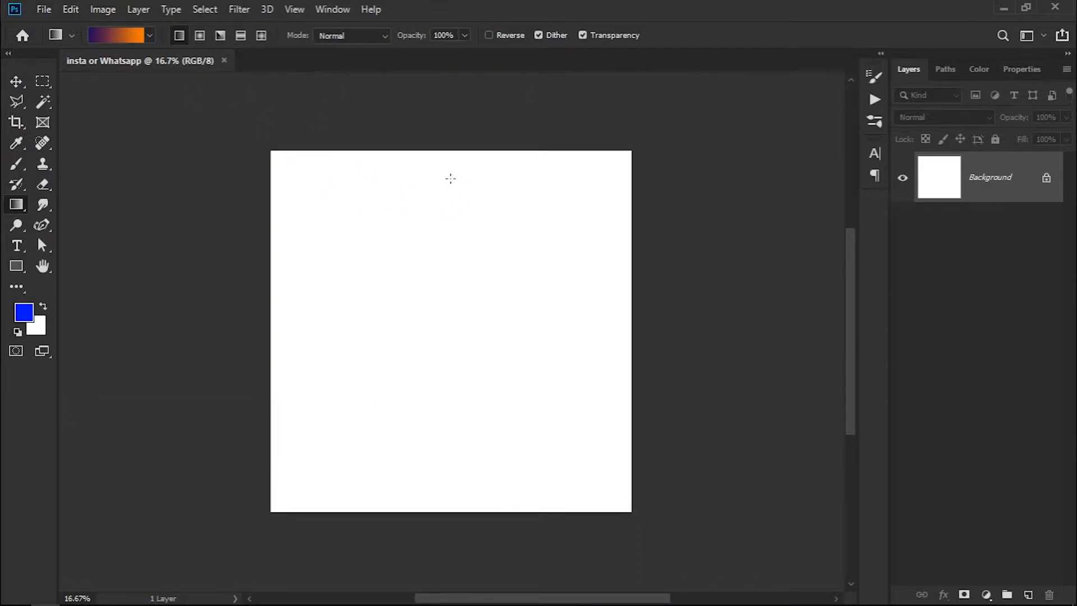
pyautogui.moveTo(447, 489); pyautogui.dragTo(448, 490)
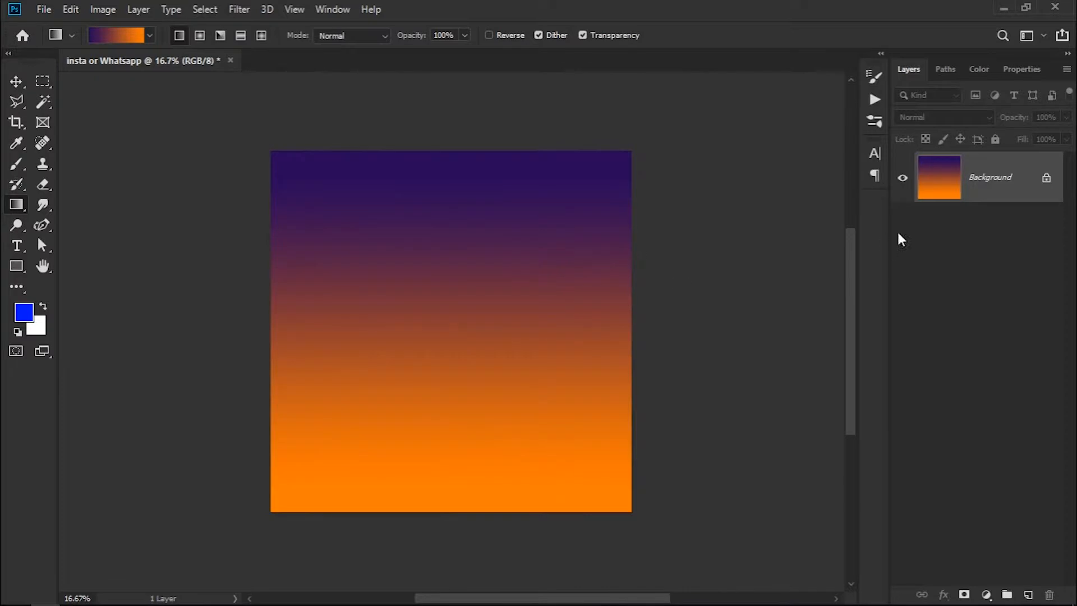
pyautogui.click(15, 83)
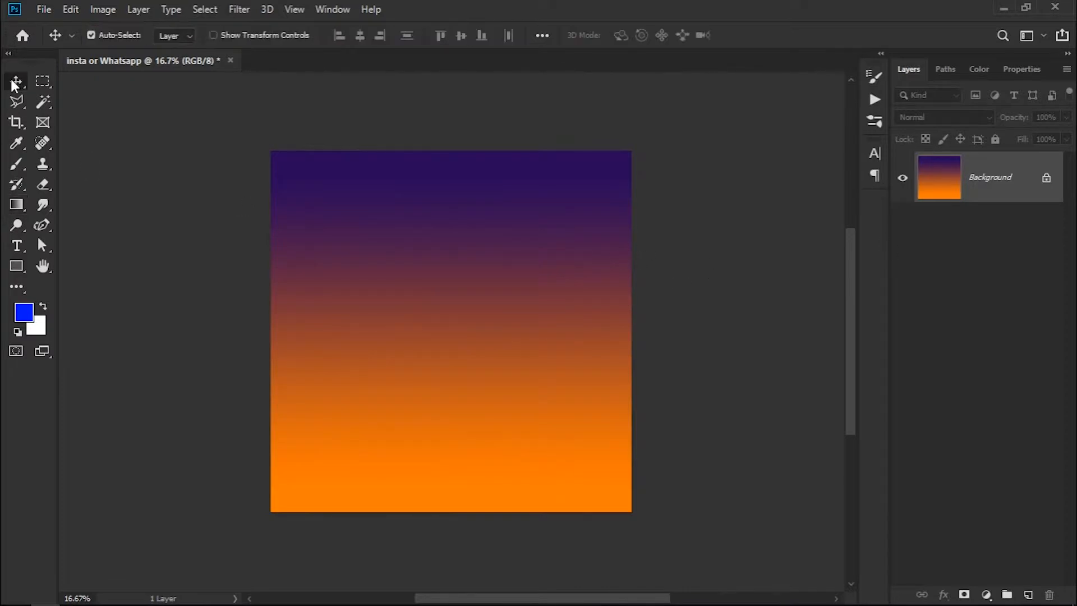
# Step: Apply a Color Halftone filter to the background with a 50-pixel maximum radius and screen angles of 20 for channel 1 and 40 for channel 2
pyautogui.click(239, 10)
pyautogui.moveTo(307, 249)
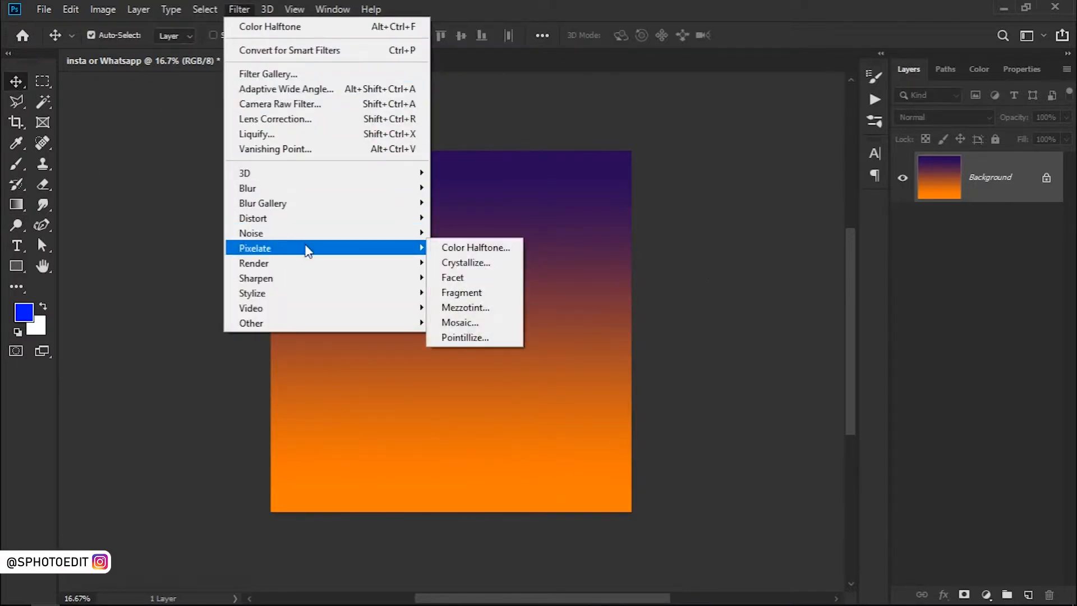
pyautogui.click(452, 248)
pyautogui.press('Tab')
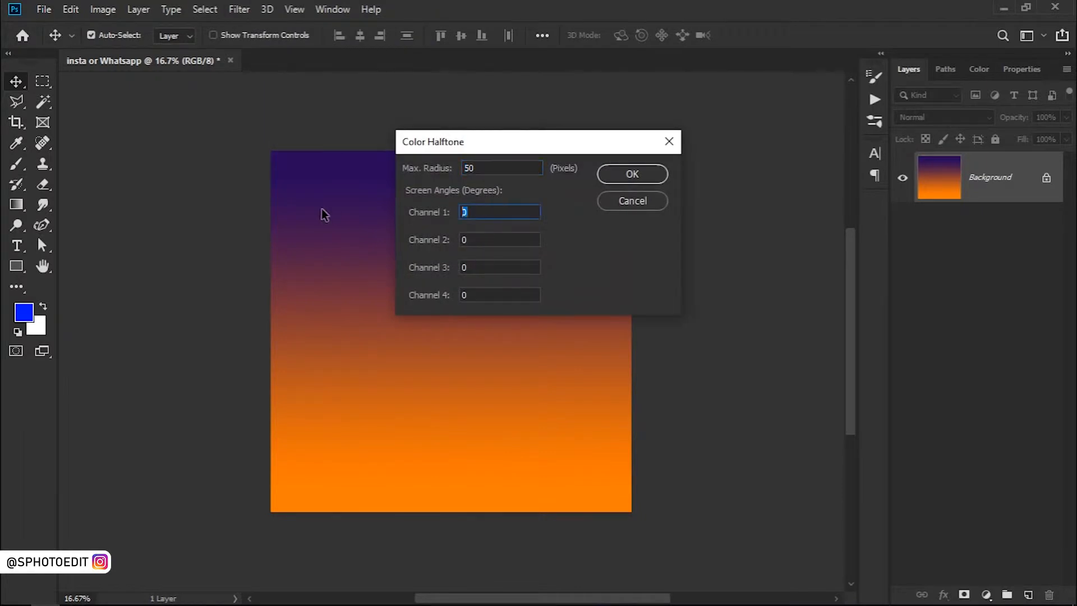
pyautogui.write('20')
pyautogui.press('Tab')
pyautogui.write('40')
pyautogui.click(628, 185)
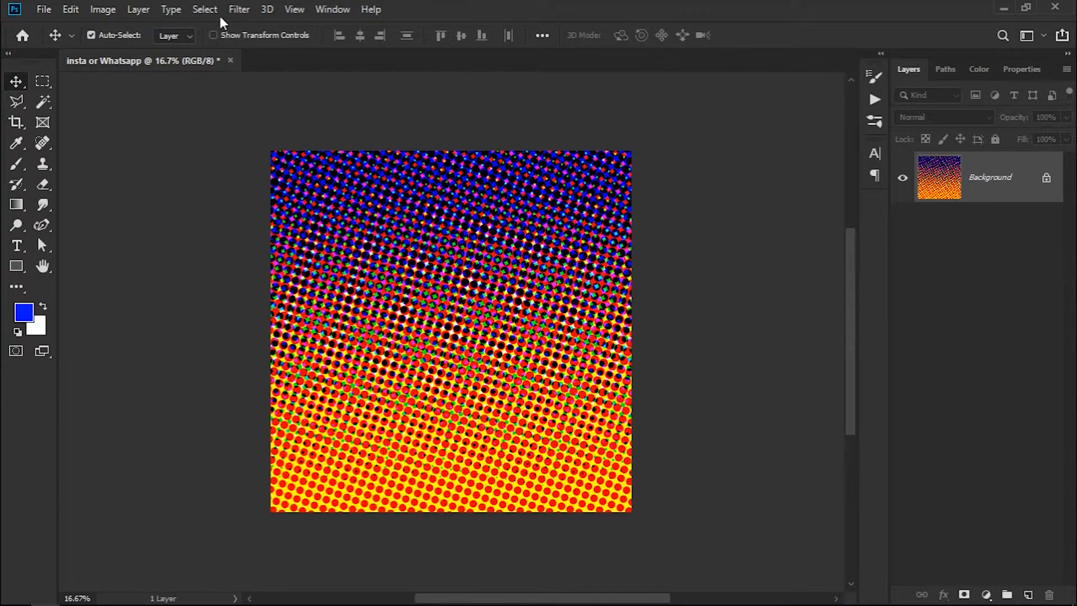
# Step: Apply a Motion Blur to the halftone background at an angle of -26° with a distance of about 1695 pixels
pyautogui.click(239, 9)
pyautogui.moveTo(314, 188)
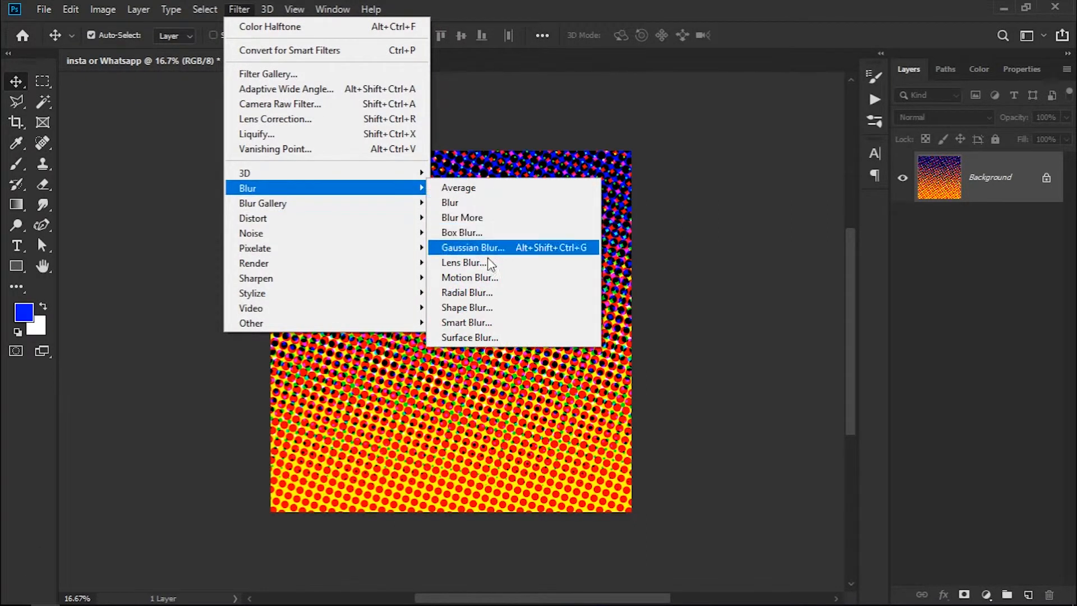
pyautogui.click(553, 276)
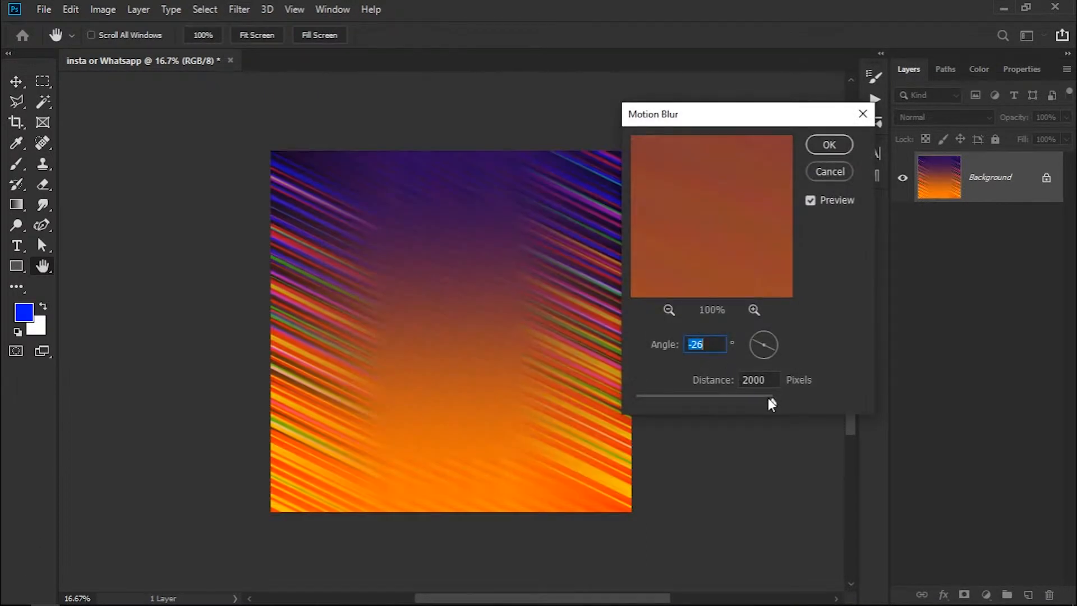
pyautogui.moveTo(769, 398)
pyautogui.mouseDown()
pyautogui.moveTo(746, 403)
pyautogui.moveTo(827, 396)
pyautogui.moveTo(757, 400)
pyautogui.mouseUp()
pyautogui.click(765, 397)
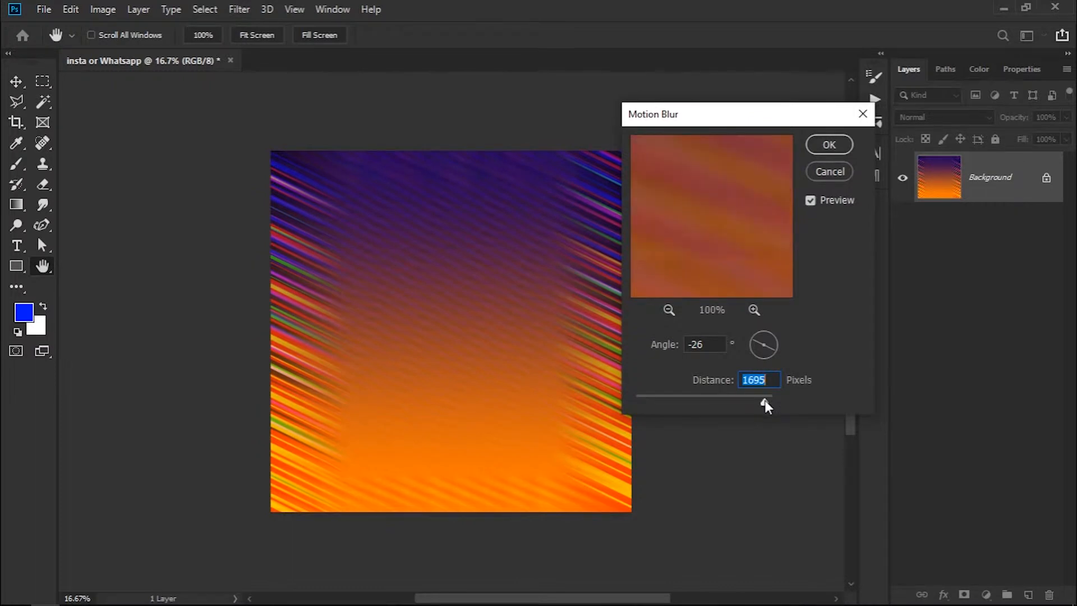
pyautogui.click(829, 145)
pyautogui.click(16, 82)
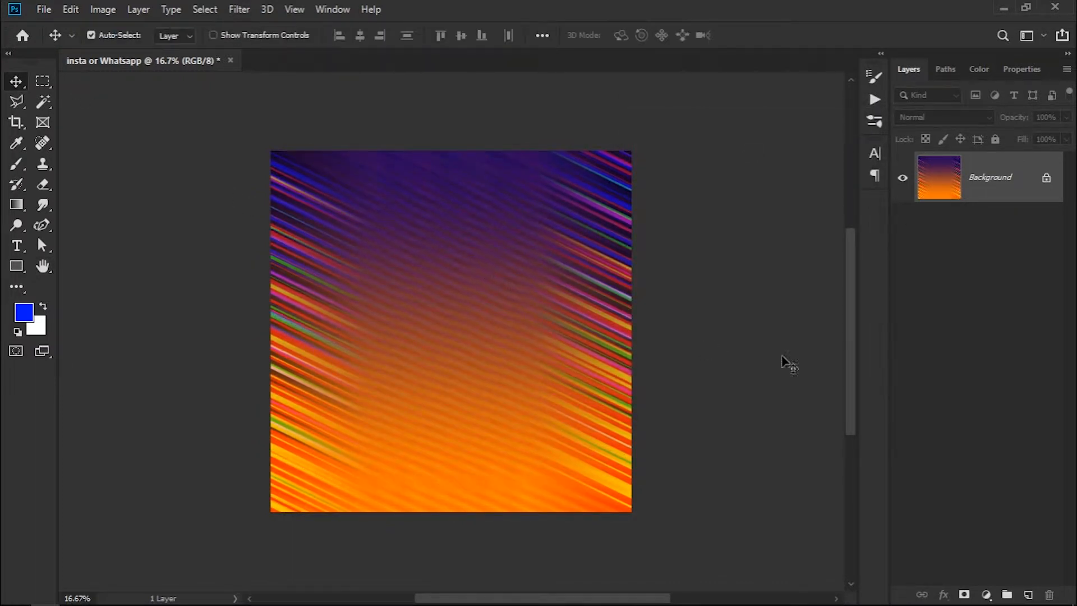
# Step: Add a placeholder Lorem Ipsum paragraph in Times New Roman and duplicate it twice into a vertical stack of three on the canvas
pyautogui.click(16, 245)
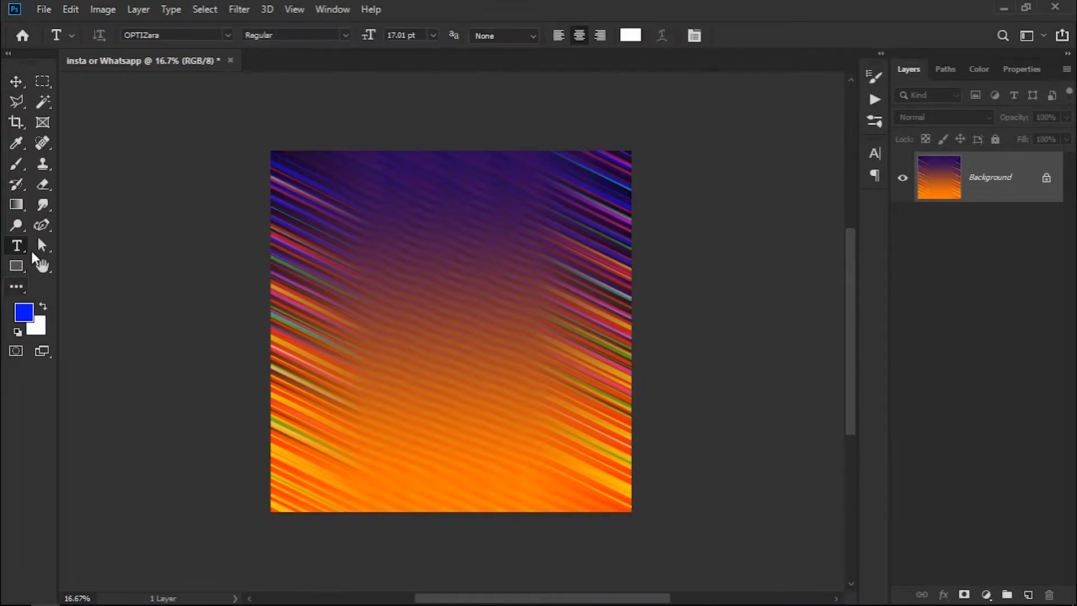
pyautogui.moveTo(373, 310); pyautogui.dragTo(542, 497)
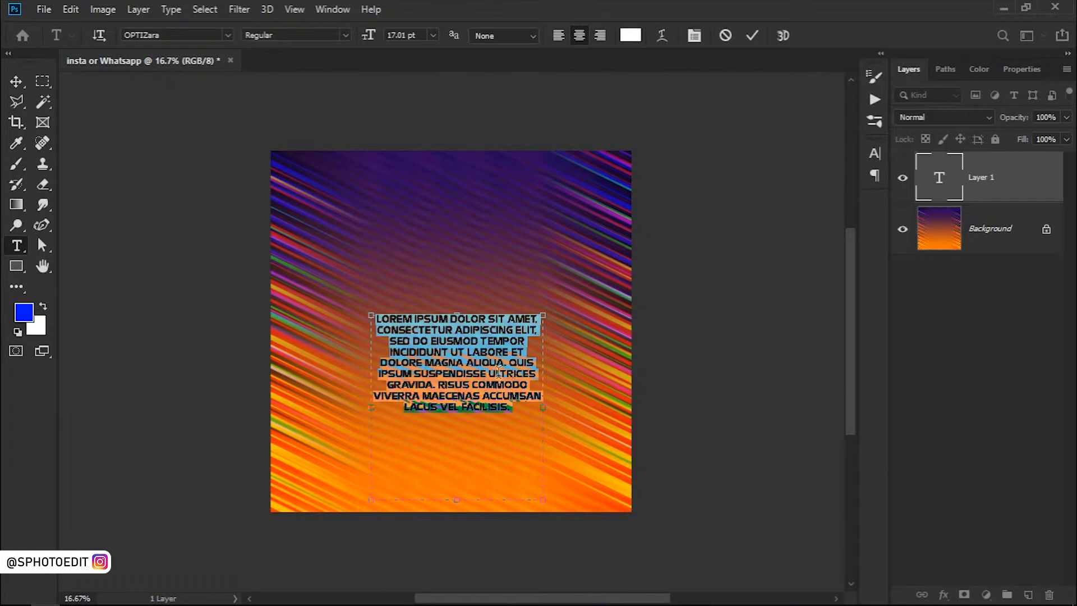
pyautogui.click(228, 34)
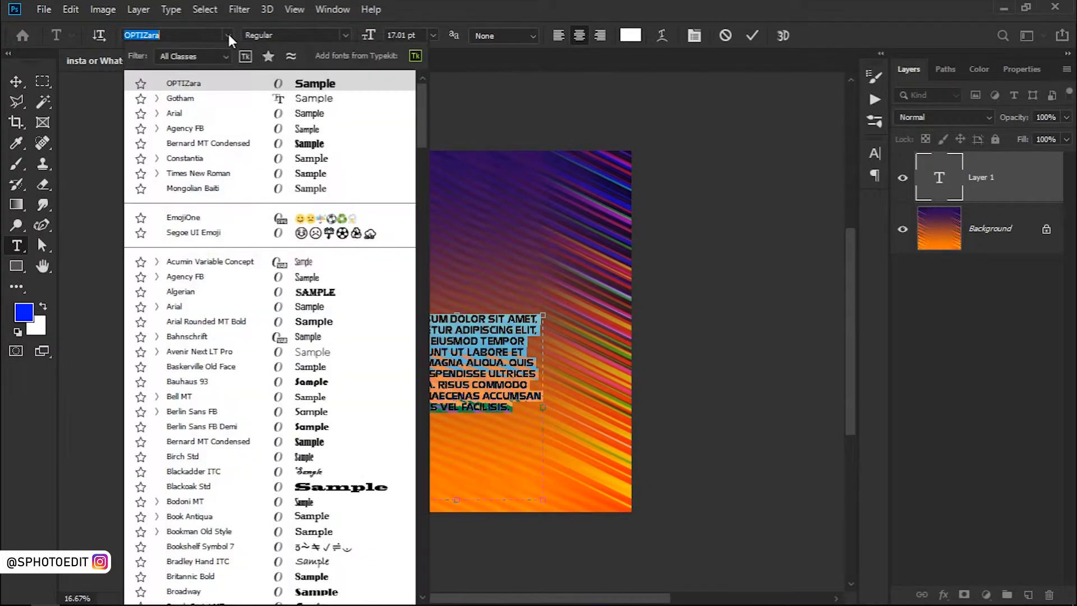
pyautogui.click(199, 173)
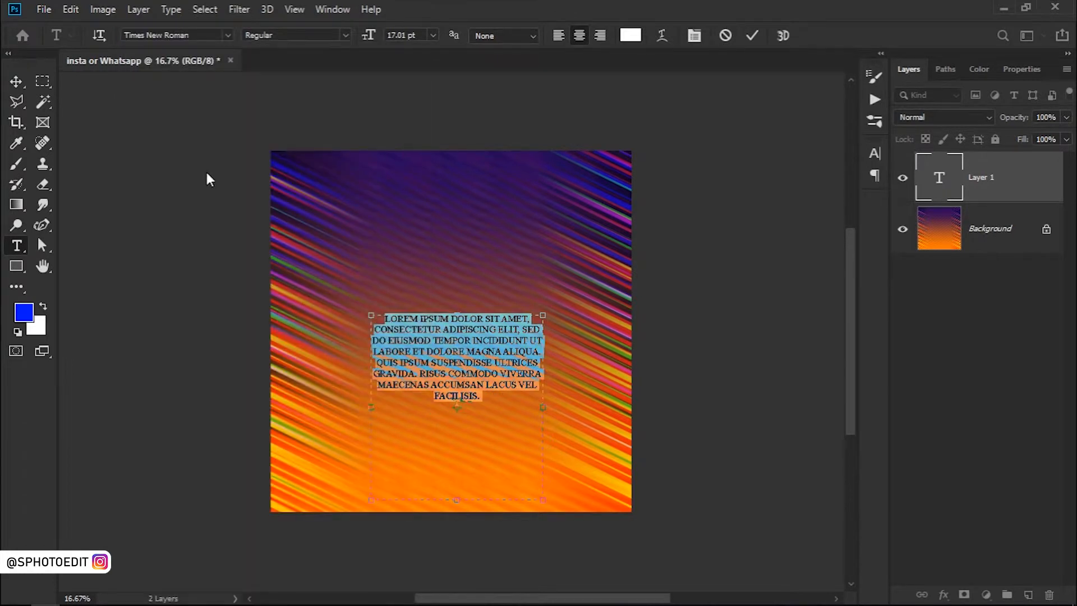
pyautogui.click(21, 83)
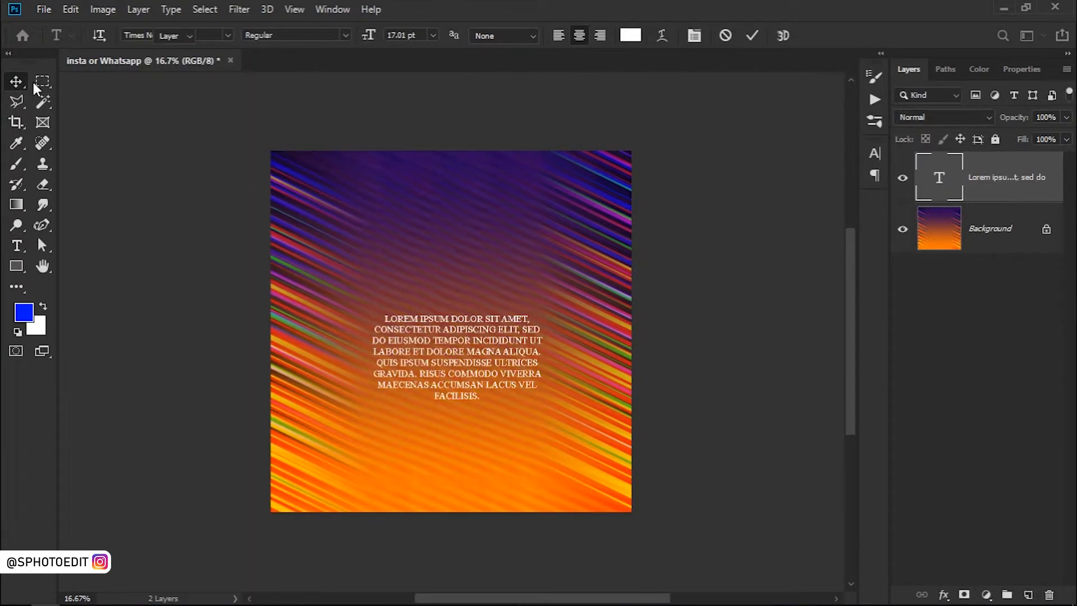
pyautogui.moveTo(457, 351); pyautogui.dragTo(460, 258)
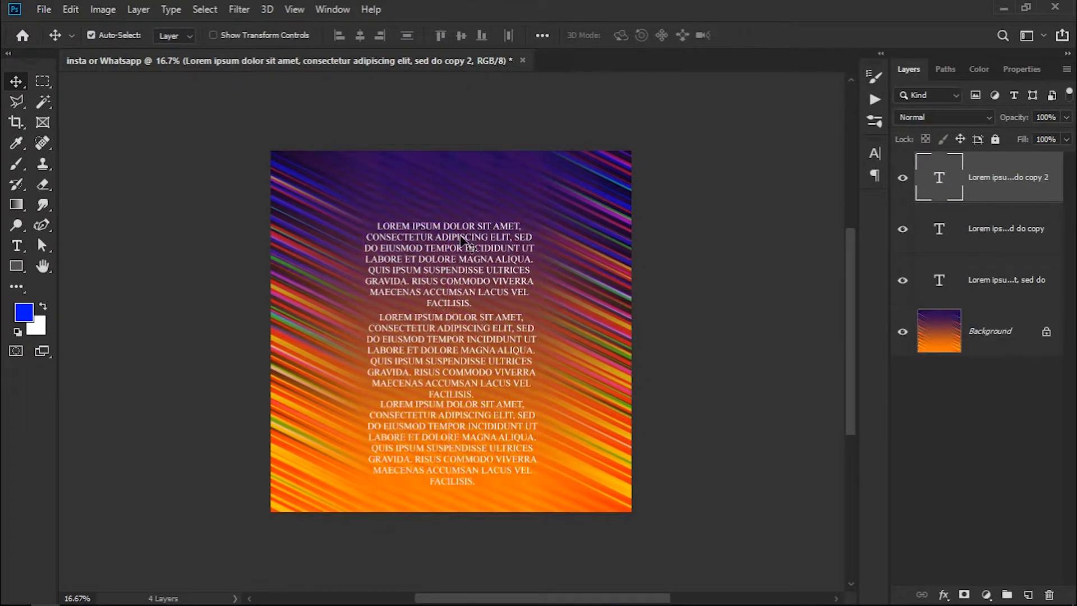
# Step: Add a "Lorem Ipsum" headline in Times New Roman Bold at 39.01 pt and centre it above the paragraphs
pyautogui.press('t')
pyautogui.click(410, 190)
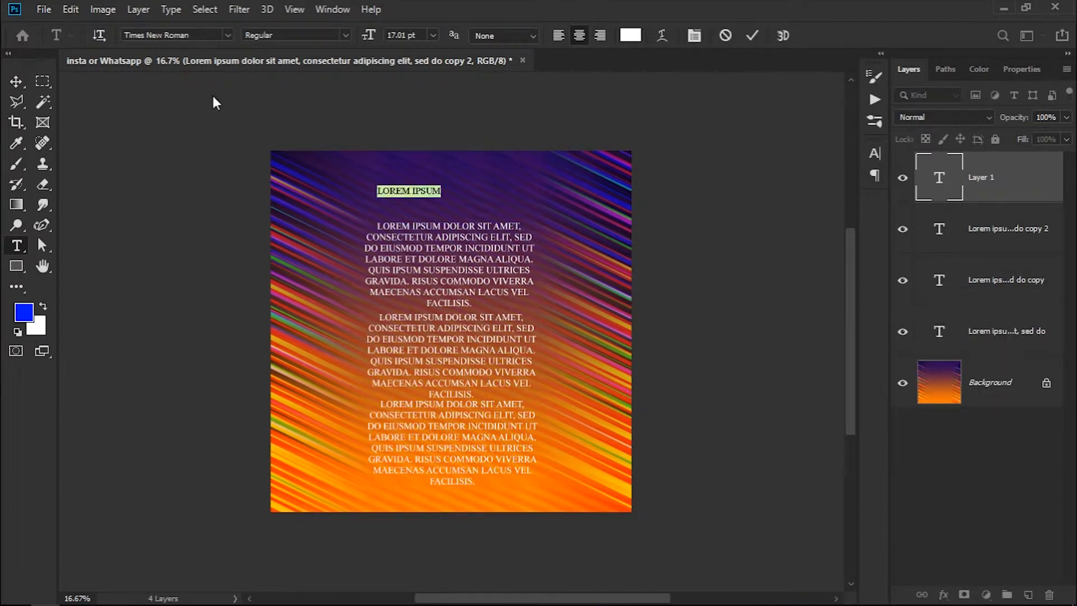
pyautogui.moveTo(370, 40); pyautogui.dragTo(387, 40)
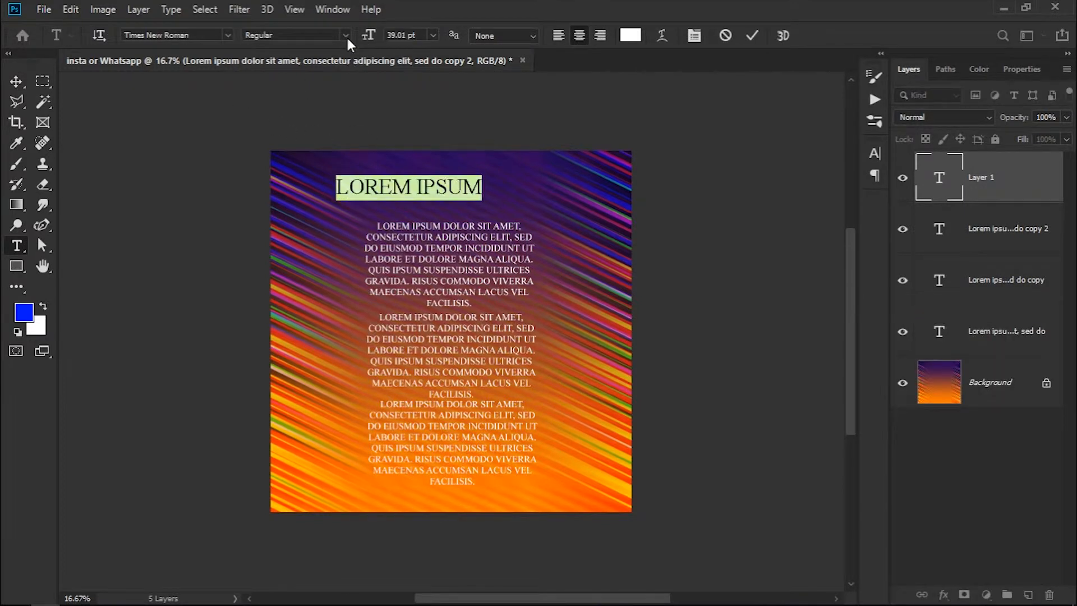
pyautogui.click(345, 35)
pyautogui.click(307, 76)
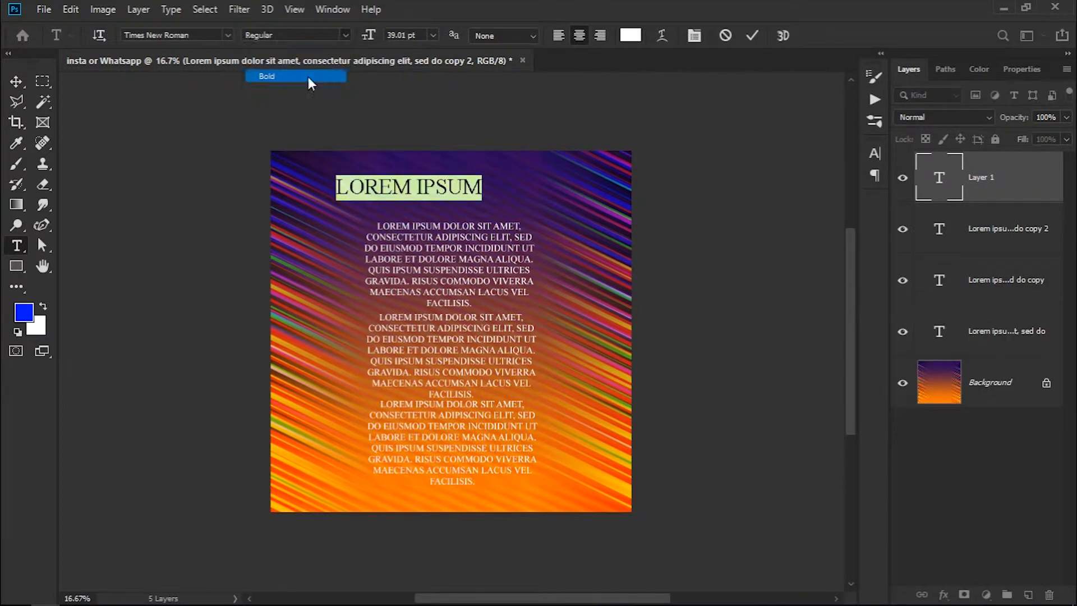
pyautogui.click(16, 82)
pyautogui.moveTo(409, 189); pyautogui.dragTo(448, 197)
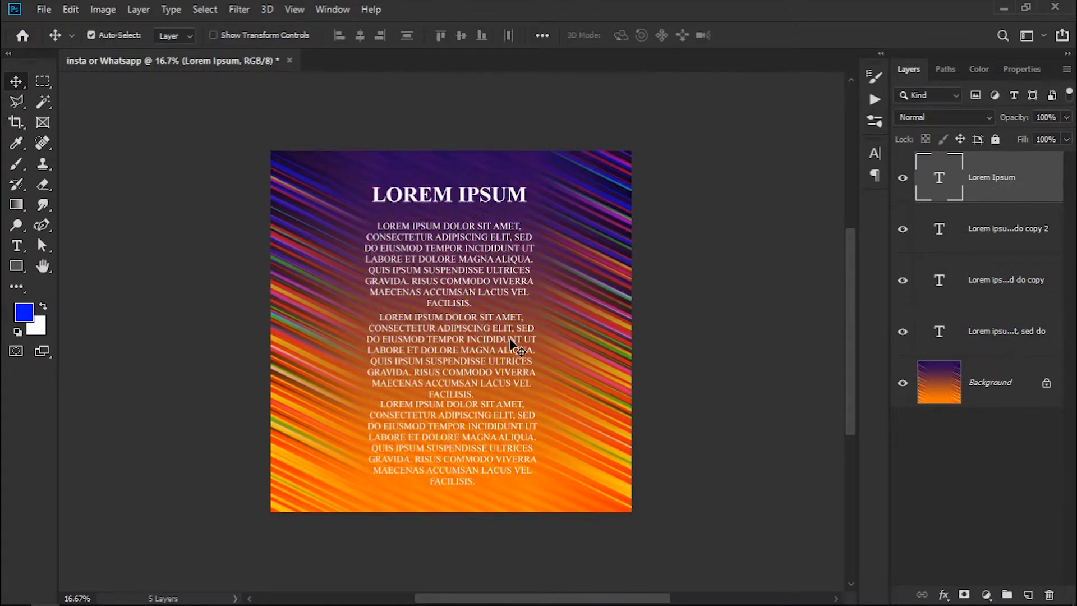
# Step: Draw a thin horizontal rectangle about 1333 by 19 px below the lowest paragraph and fill it with white
pyautogui.click(16, 266)
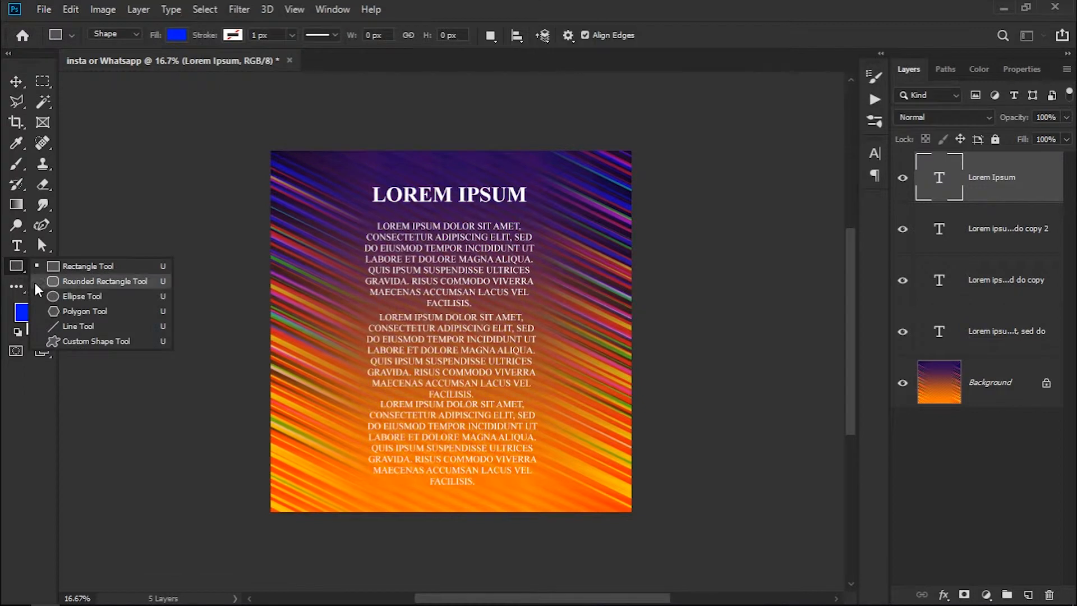
pyautogui.click(73, 297)
pyautogui.scroll(5, 432, 516)
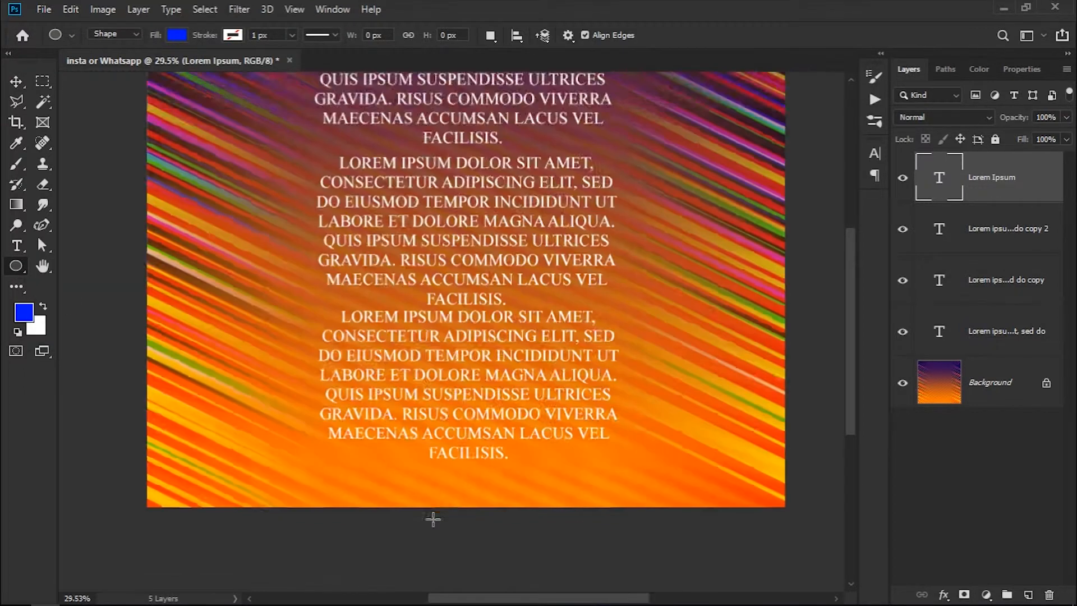
pyautogui.click(24, 270)
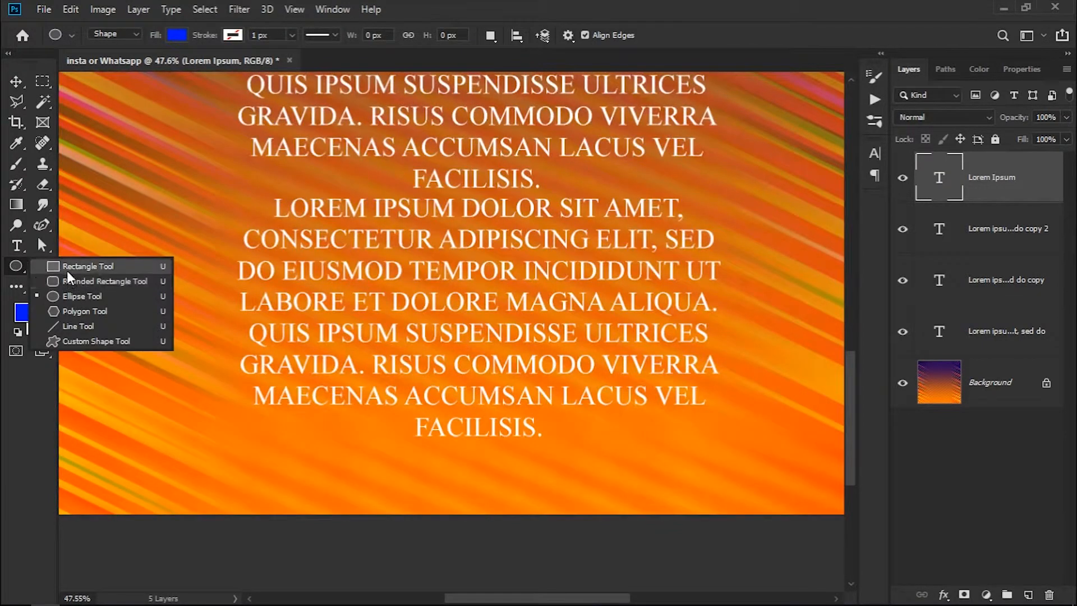
pyautogui.click(73, 263)
pyautogui.moveTo(243, 466); pyautogui.dragTo(725, 473)
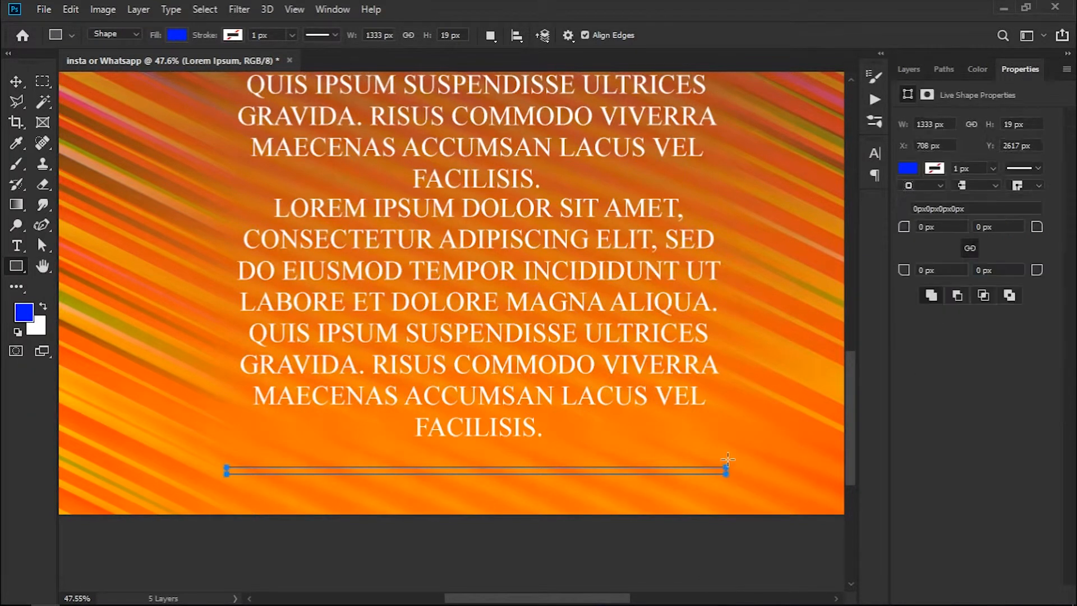
pyautogui.click(178, 35)
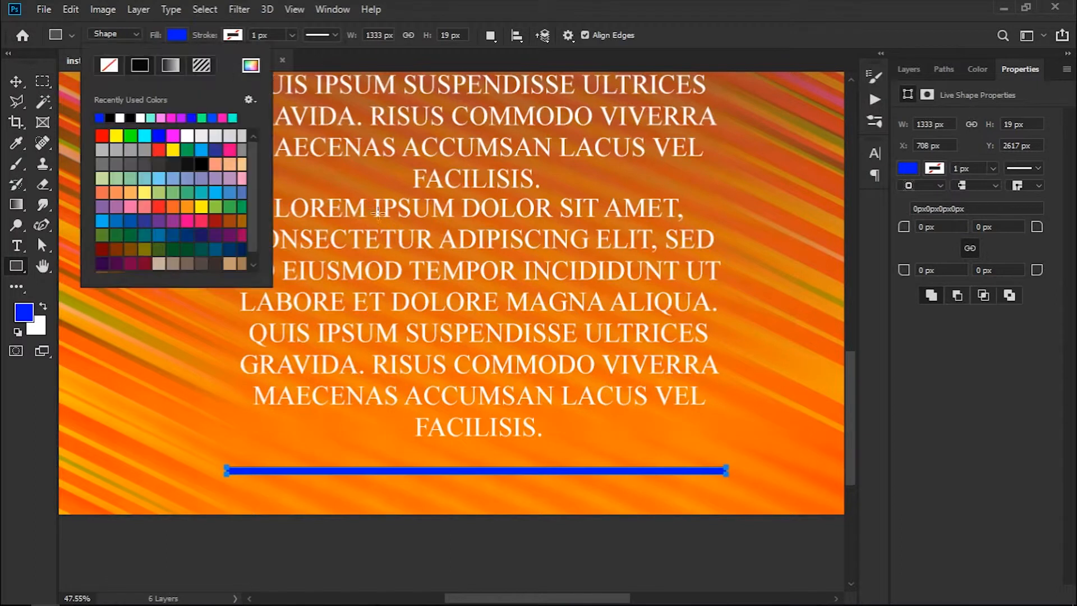
pyautogui.click(120, 117)
pyautogui.press('v')
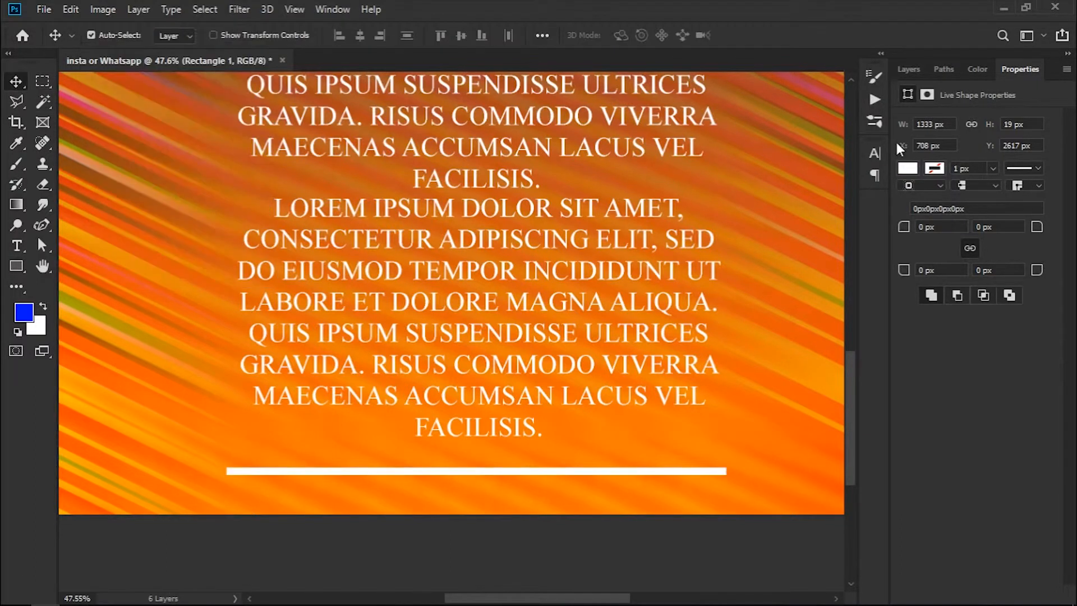
# Step: Move the white bar slightly to the right so it sits centred beneath the text column
pyautogui.click(900, 68)
pyautogui.scroll(-13, 595, 252)
pyautogui.hscroll(1, 596, 338)
pyautogui.scroll(2, 599, 344)
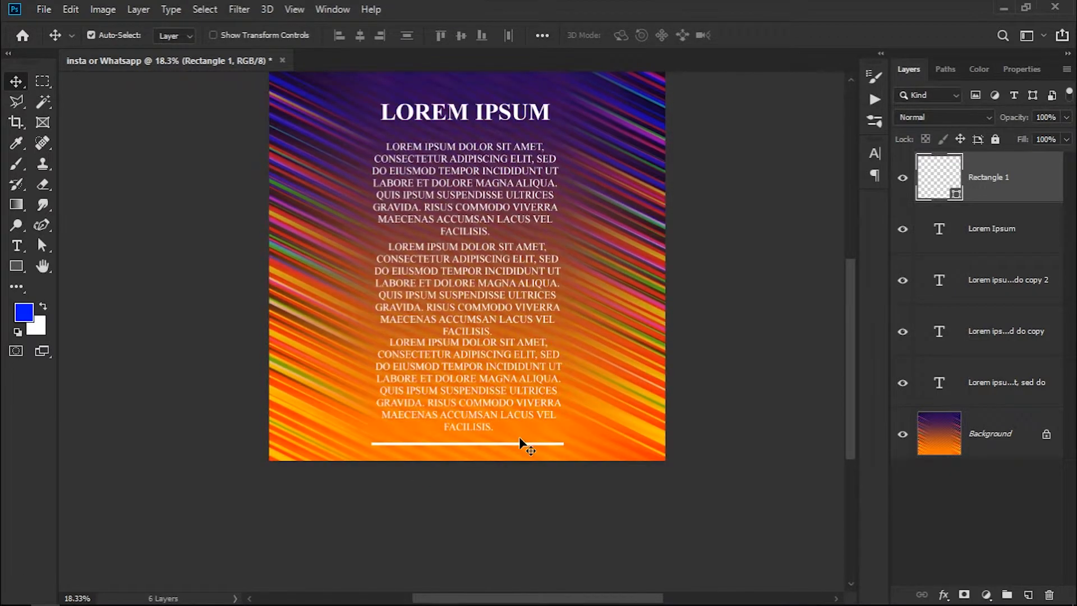
pyautogui.moveTo(517, 444); pyautogui.dragTo(522, 445)
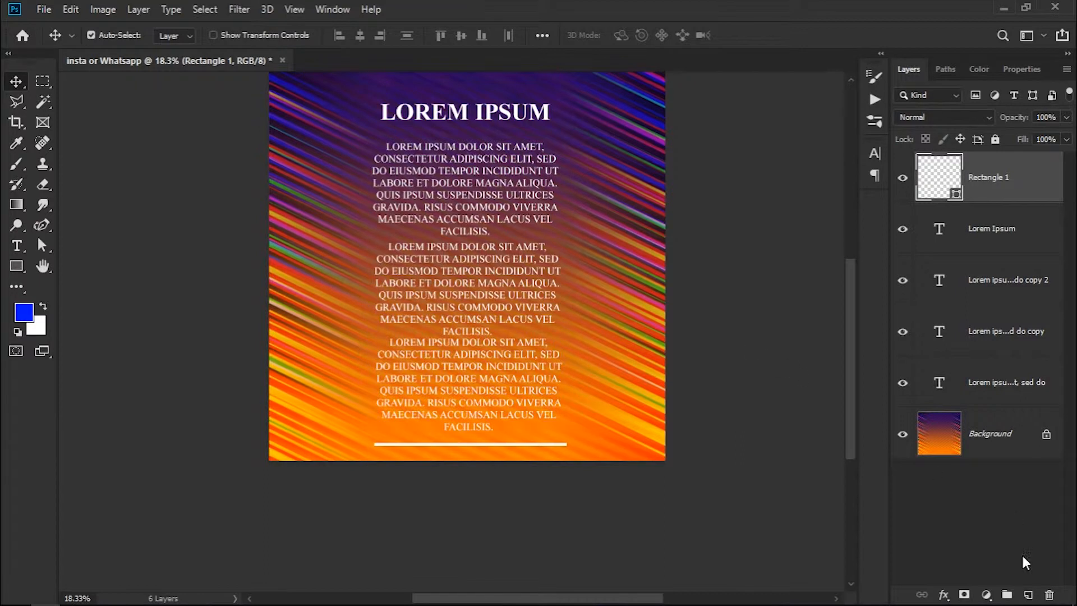
# Step: Rasterize the Rectangle 1 layer and fade both ends of the bar by deleting rectangular selections feathered by 50 pixels
pyautogui.rightClick(1005, 191)
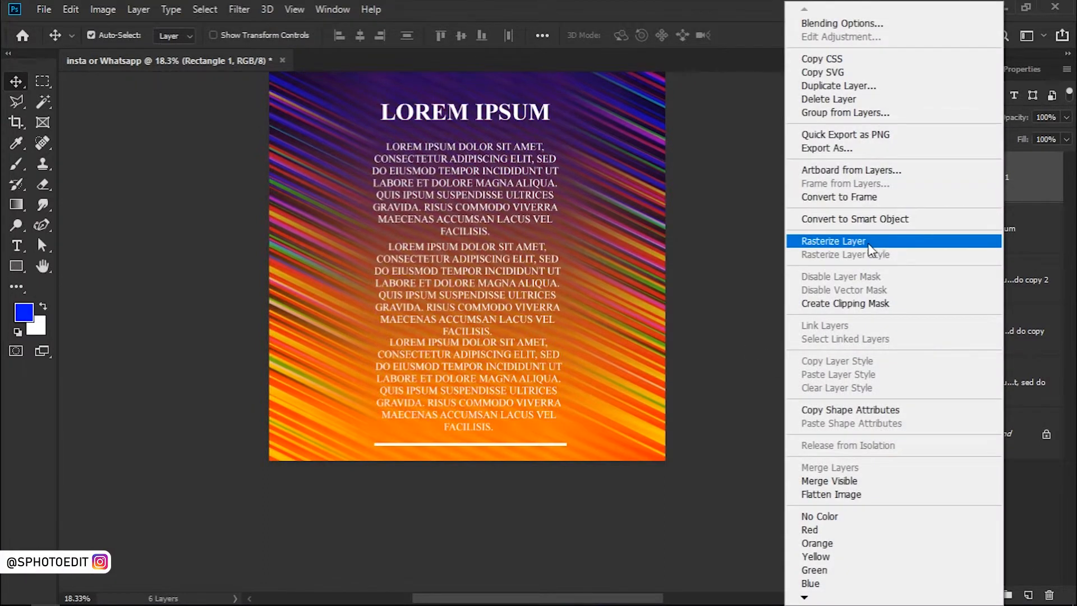
pyautogui.click(869, 242)
pyautogui.press('m')
pyautogui.moveTo(526, 412); pyautogui.dragTo(591, 464)
pyautogui.moveTo(357, 383); pyautogui.dragTo(407, 473)
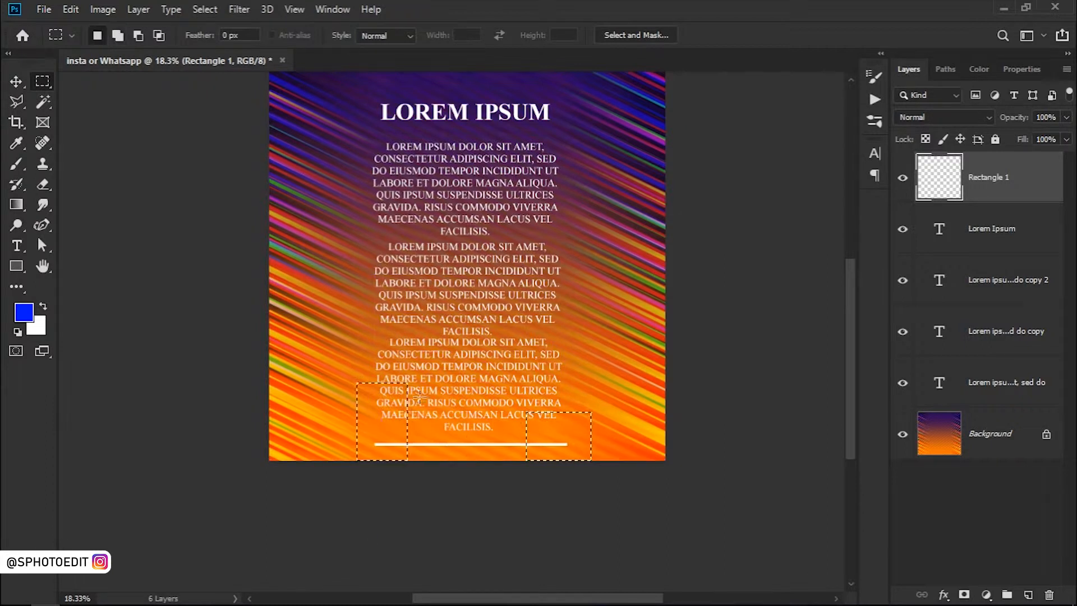
pyautogui.hotkey('shift', 'F6')
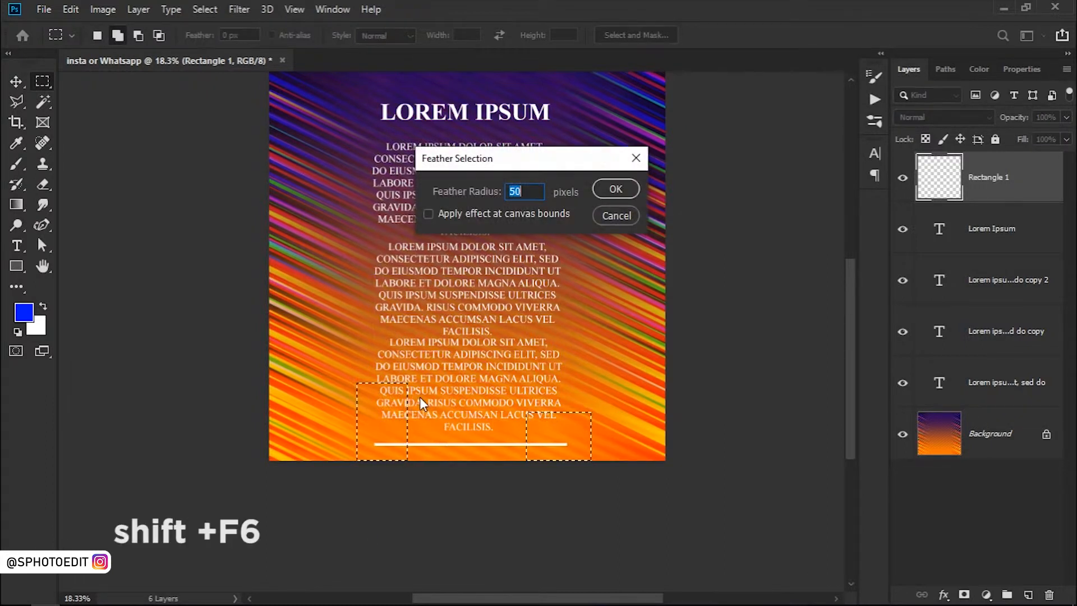
pyautogui.press('Return')
pyautogui.press('Delete')
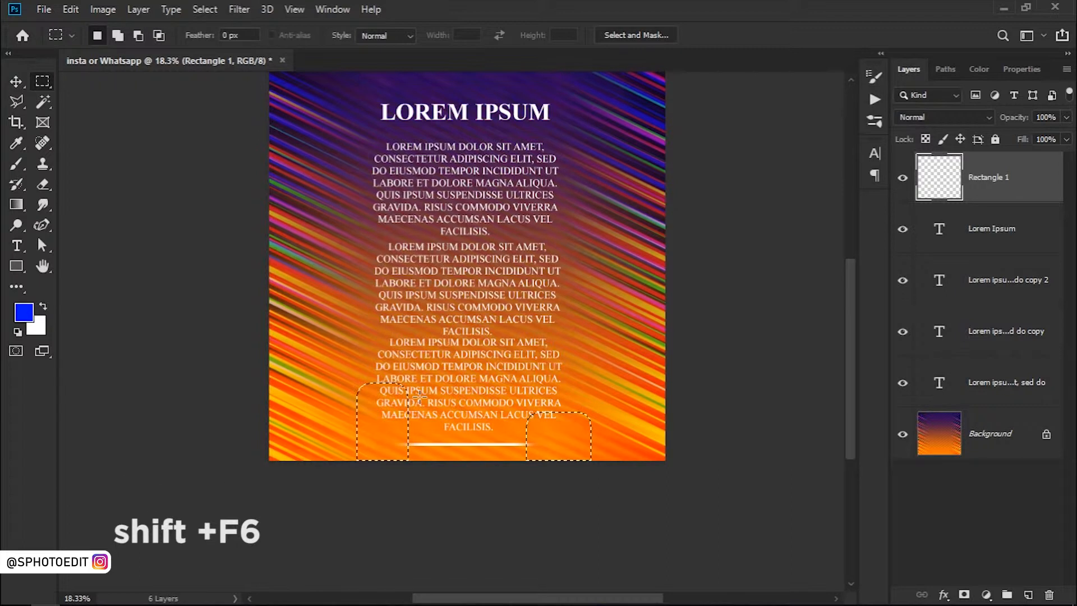
pyautogui.press('v')
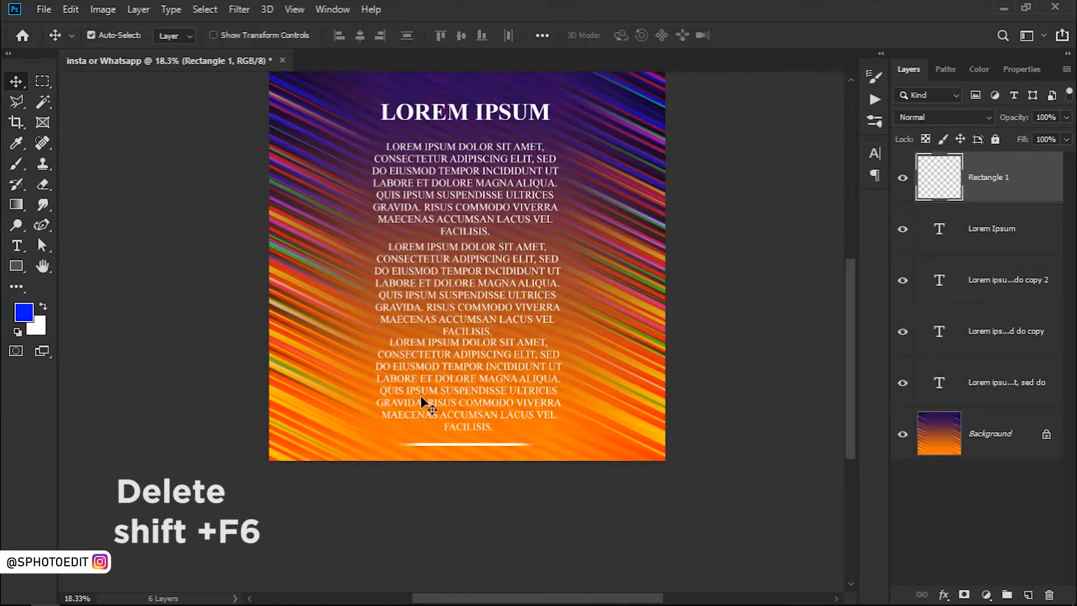
# Step: Stretch the faded white divider line beneath the lowest paragraph with Free Transform until it spans the width of the text column
pyautogui.hotkey('ctrl', 't')
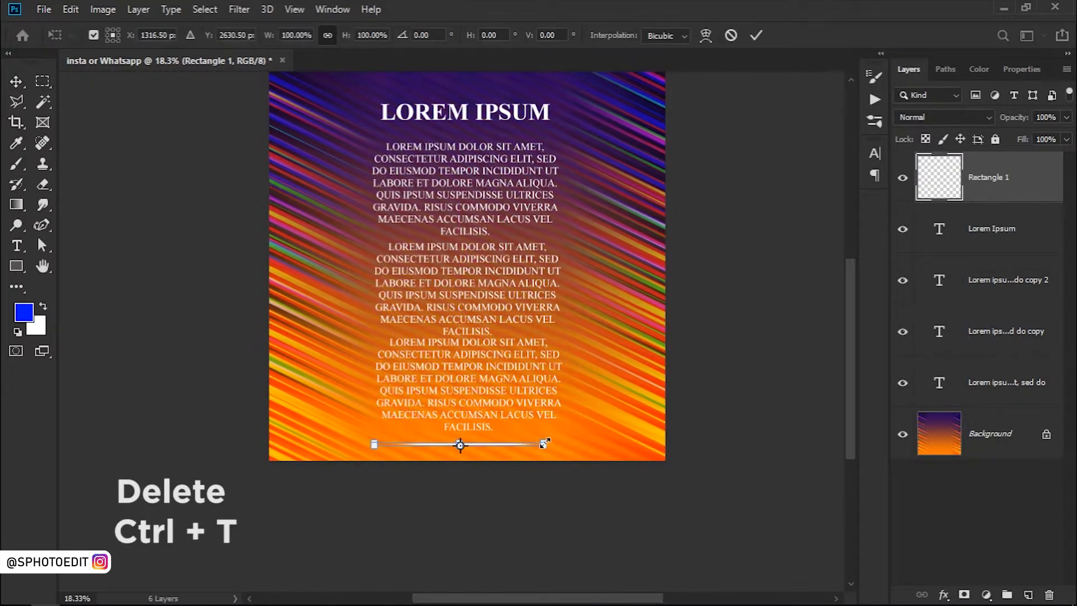
pyautogui.scroll(4, 542, 444)
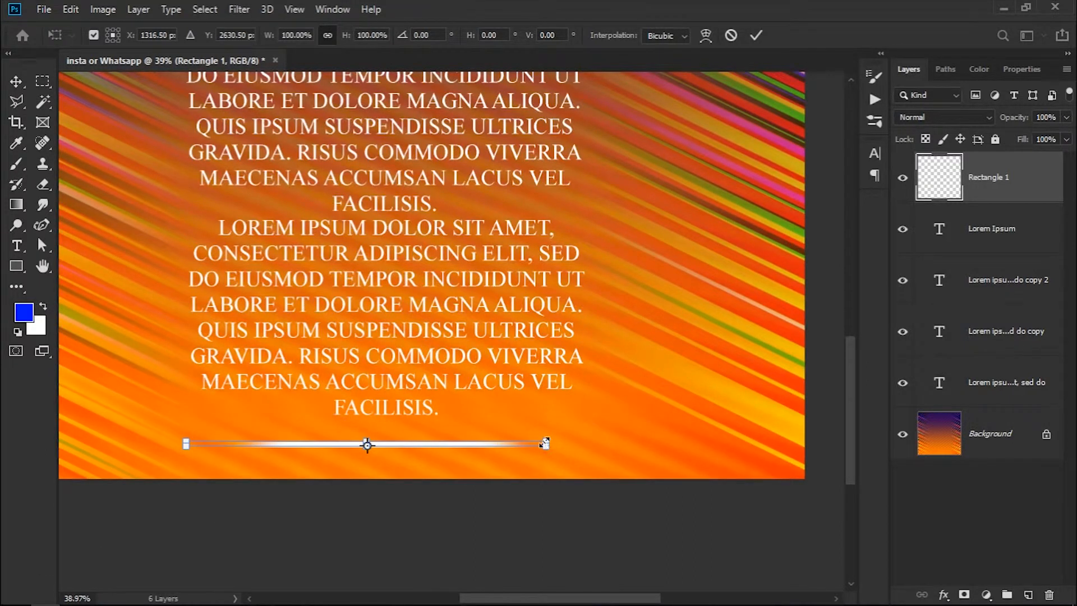
pyautogui.moveTo(545, 445); pyautogui.dragTo(640, 444)
pyautogui.press('Return')
pyautogui.scroll(-4, 452, 413)
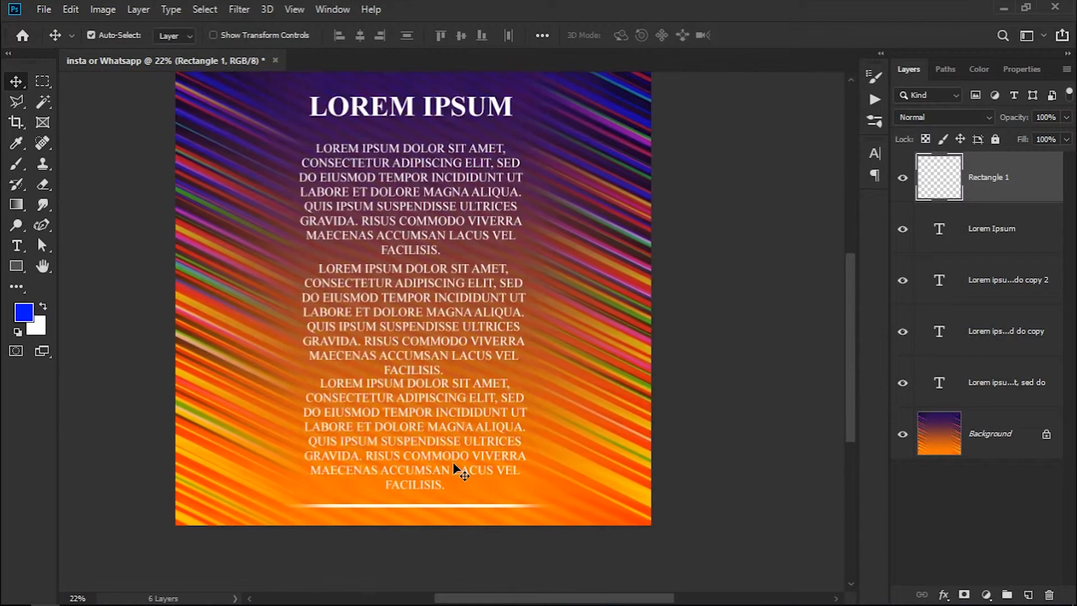
pyautogui.moveTo(439, 554); pyautogui.dragTo(457, 535)
pyautogui.click(444, 552)
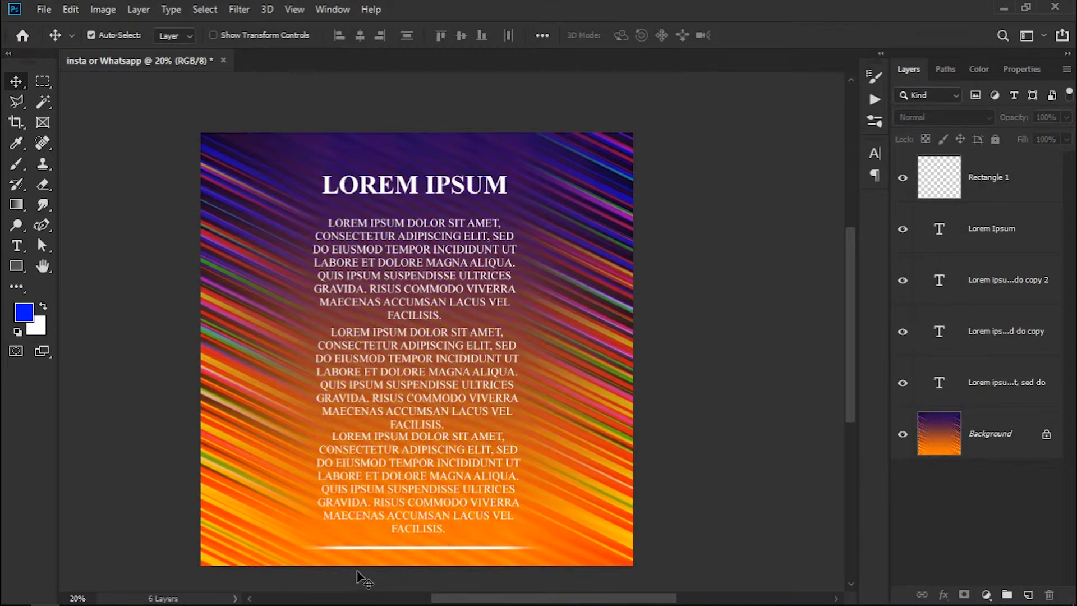
# Step: Duplicate the faded white divider line and place the copy directly beneath the LOREM IPSUM headline
pyautogui.moveTo(425, 555); pyautogui.dragTo(423, 203)
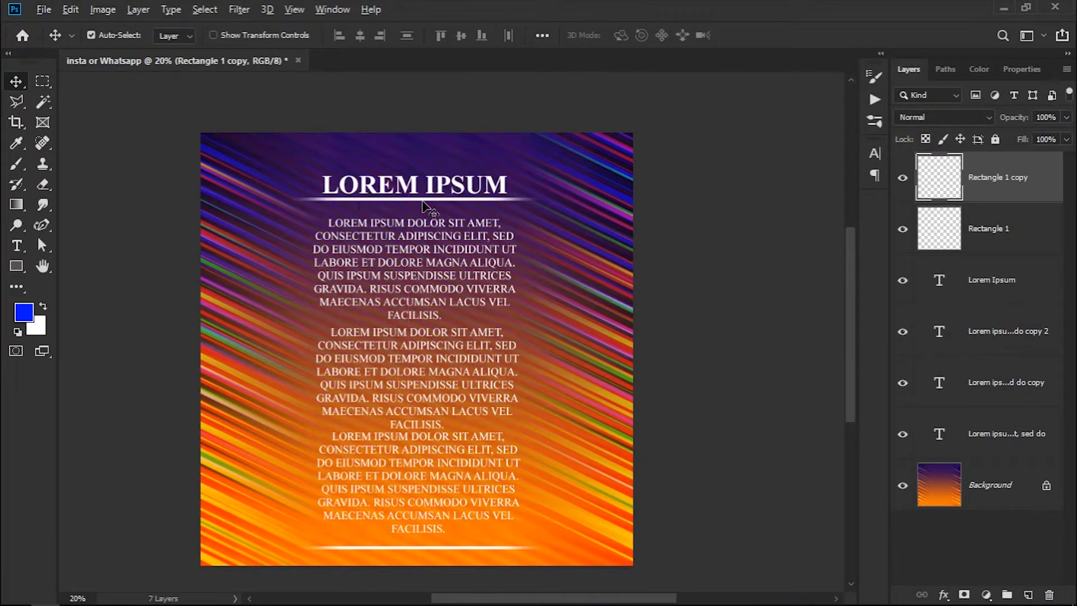
pyautogui.scroll(-1, 439, 321)
pyautogui.scroll(-1, 447, 436)
pyautogui.hscroll(1, 447, 436)
pyautogui.scroll(1, 447, 436)
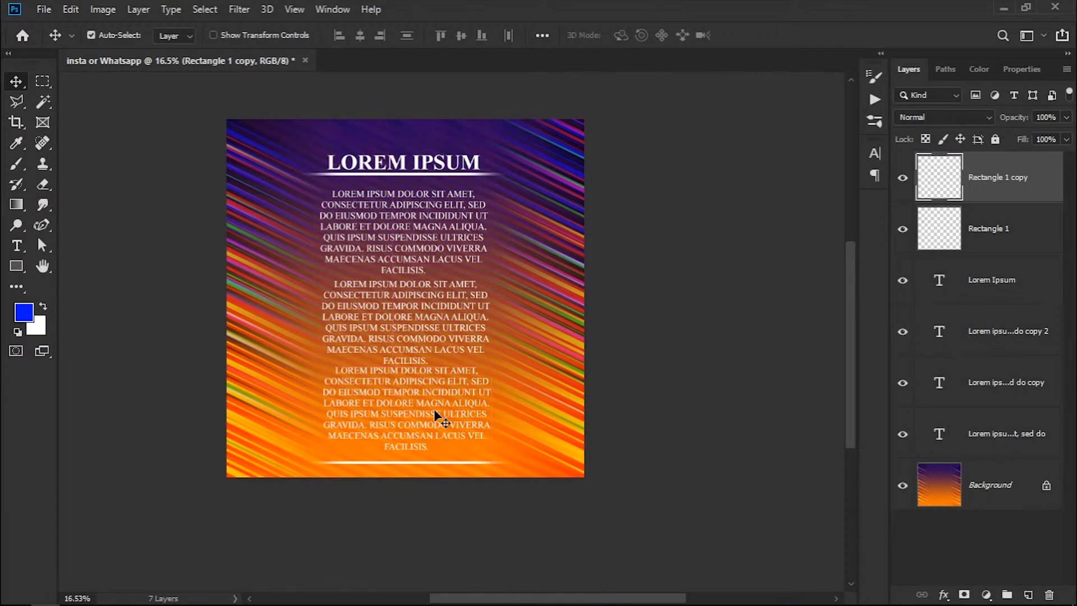
# Step: Add a dark grey #48484c Solid Color fill layer directly above the Background and lower its opacity to 68%
pyautogui.click(988, 477)
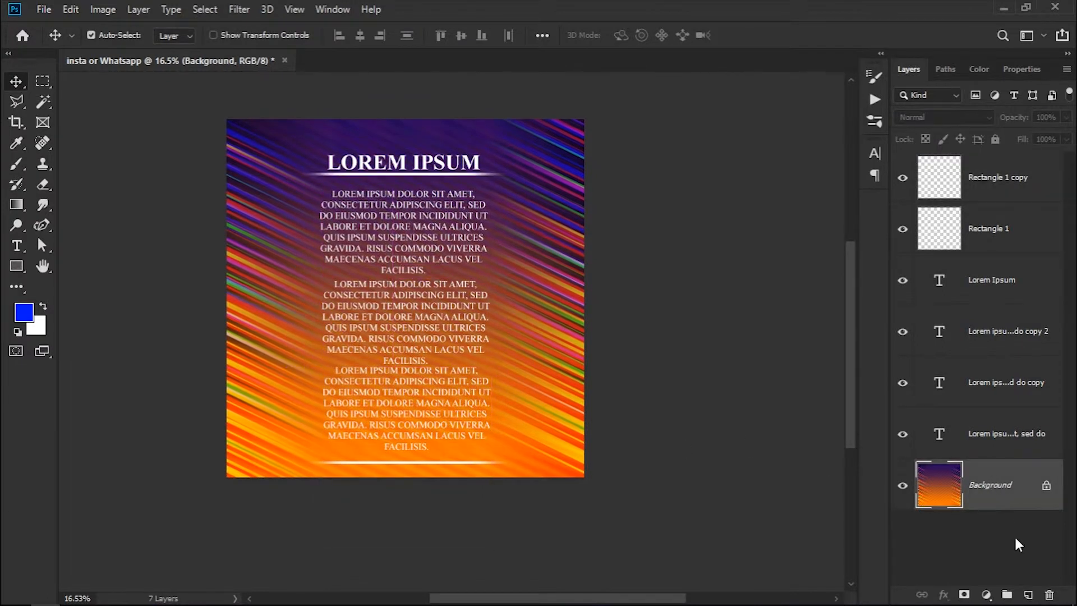
pyautogui.click(988, 595)
pyautogui.click(988, 314)
pyautogui.moveTo(769, 368)
pyautogui.mouseDown()
pyautogui.moveTo(694, 448)
pyautogui.moveTo(667, 449)
pyautogui.mouseUp()
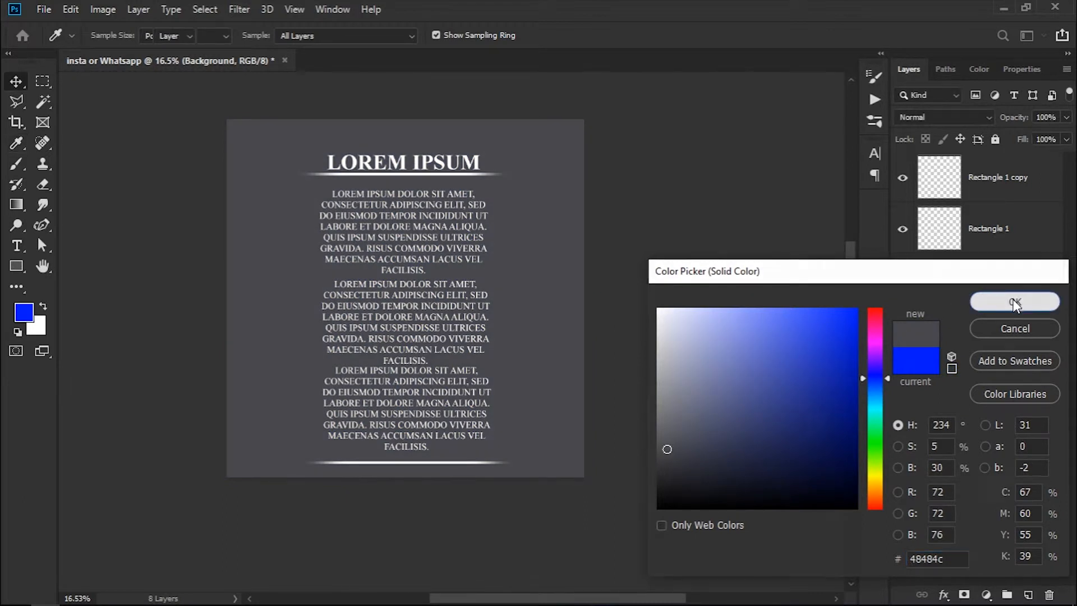
pyautogui.click(1015, 301)
pyautogui.moveTo(1017, 120); pyautogui.dragTo(993, 131)
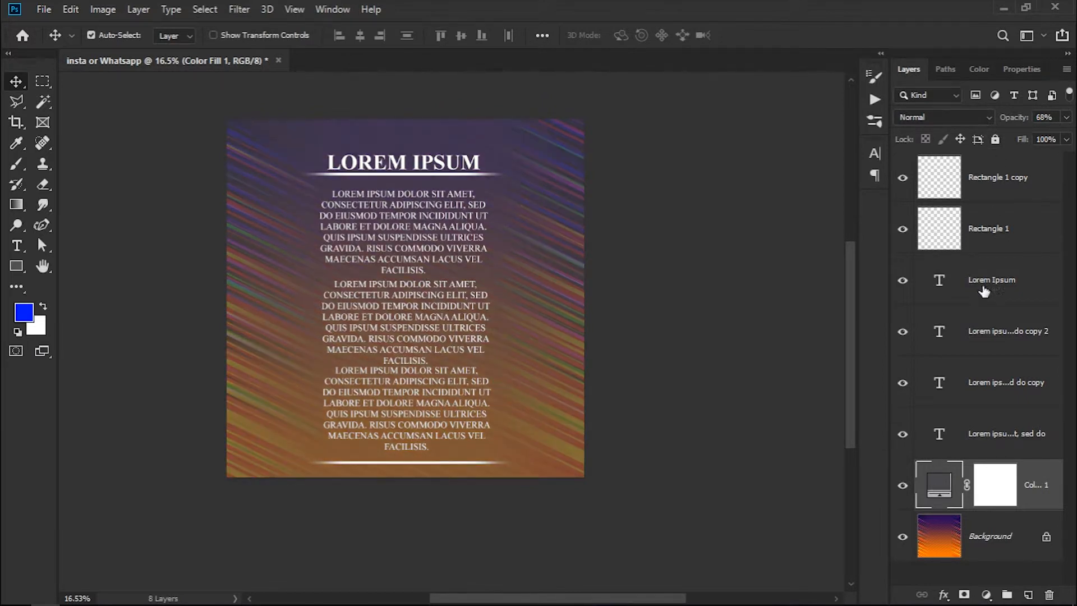
# Step: Mask the colour fill to a soft column behind the text, using a rectangular selection feathered by 50 pixels and inverted to hide both sides
pyautogui.click(979, 482)
pyautogui.press('m')
pyautogui.moveTo(300, 112); pyautogui.dragTo(522, 490)
pyautogui.hotkey('shift', 'F6')
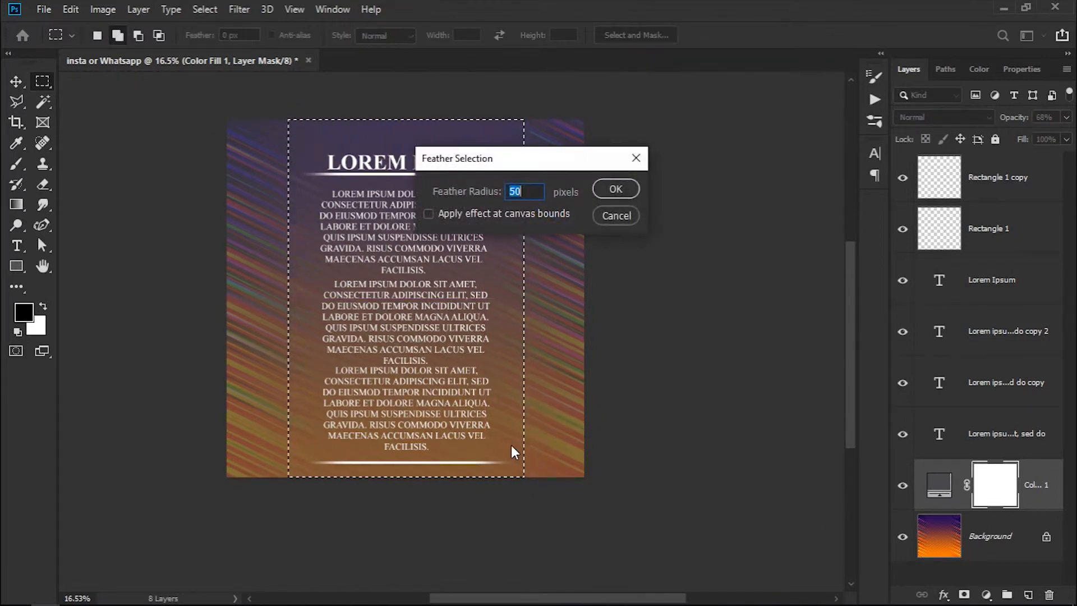
pyautogui.click(617, 188)
pyautogui.hotkey('ctrl', 'shift', 'i')
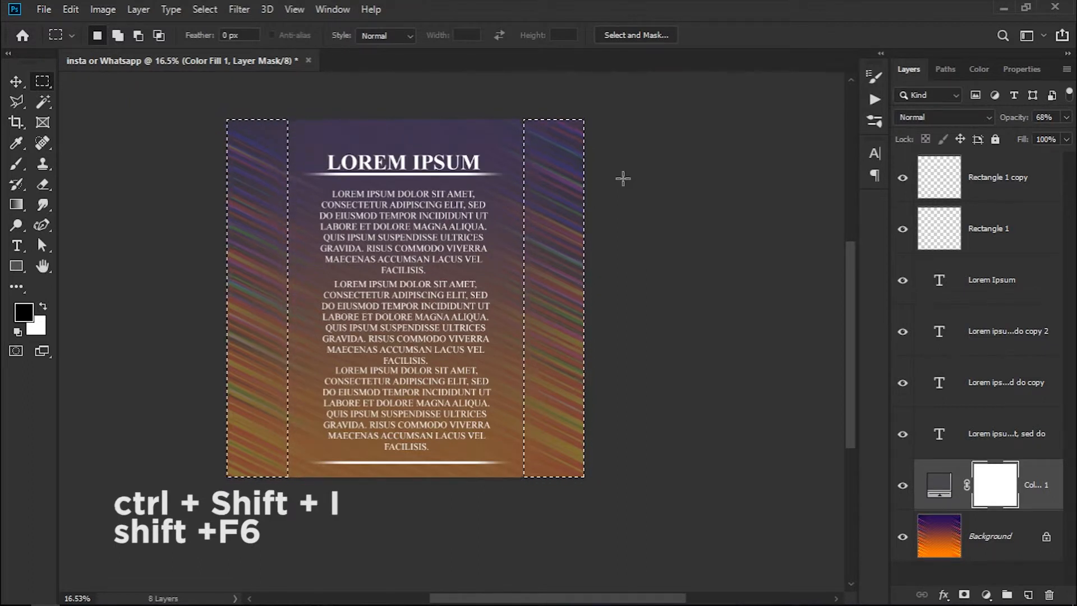
pyautogui.press('x')
pyautogui.press('Delete')
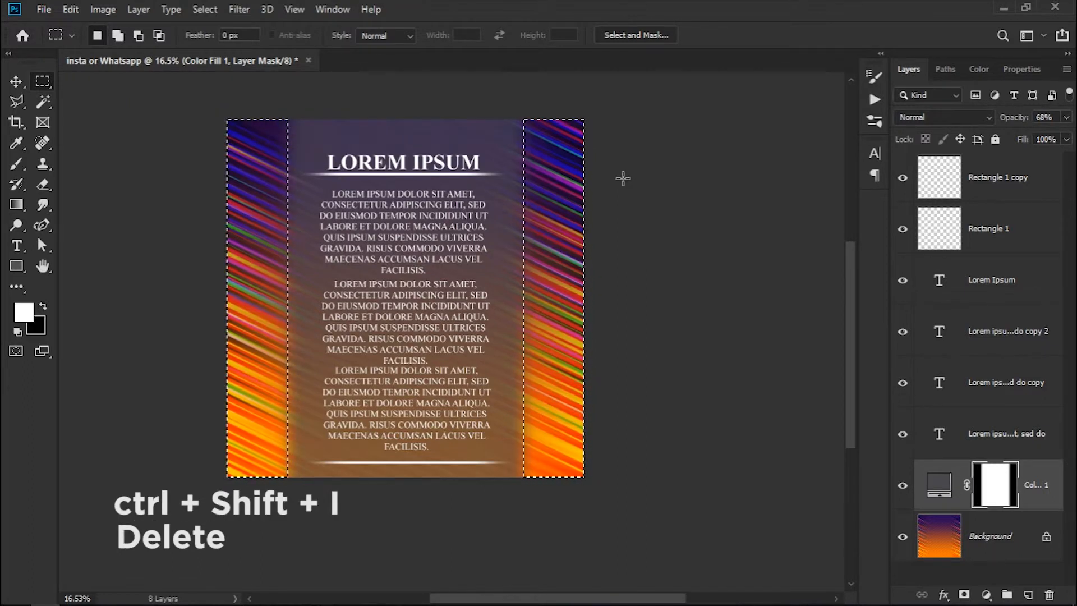
pyautogui.hotkey('ctrl', 'd')
pyautogui.click(15, 82)
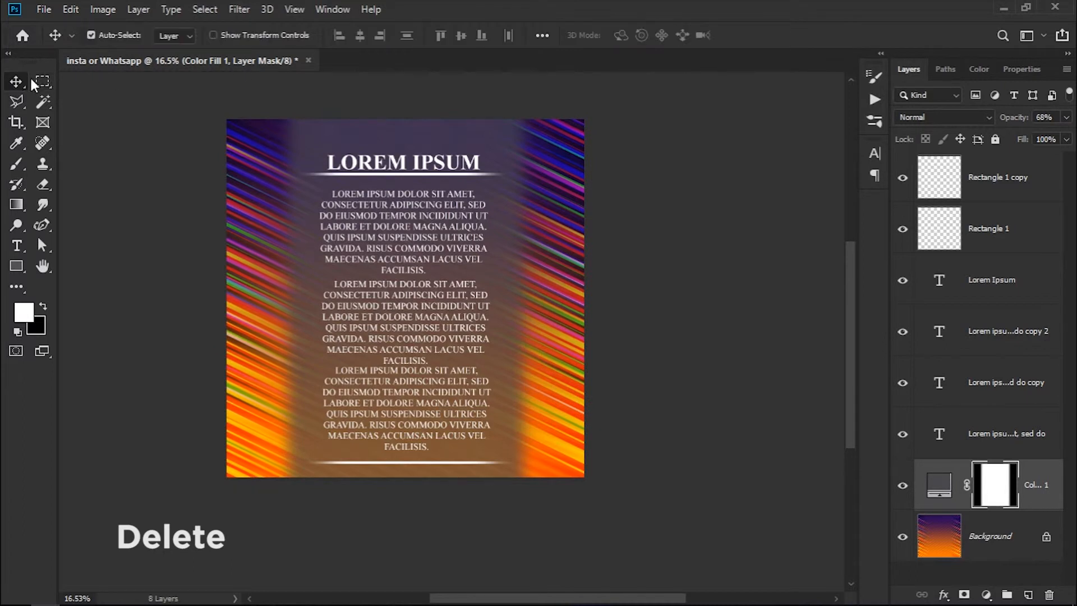
# Step: Try the Overlay blend mode on the colour fill layer and return it to Normal
pyautogui.click(909, 117)
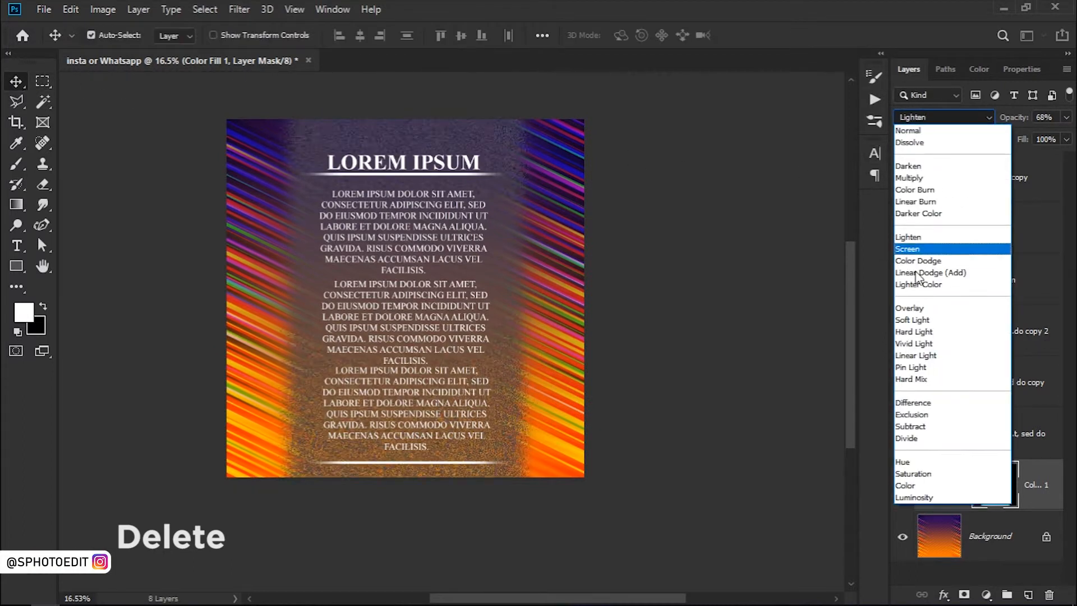
pyautogui.click(922, 310)
pyautogui.click(953, 117)
pyautogui.click(953, 129)
# Step: Reduce the opacity of the grey colour fill column to 36%
pyautogui.moveTo(1022, 120); pyautogui.dragTo(992, 119)
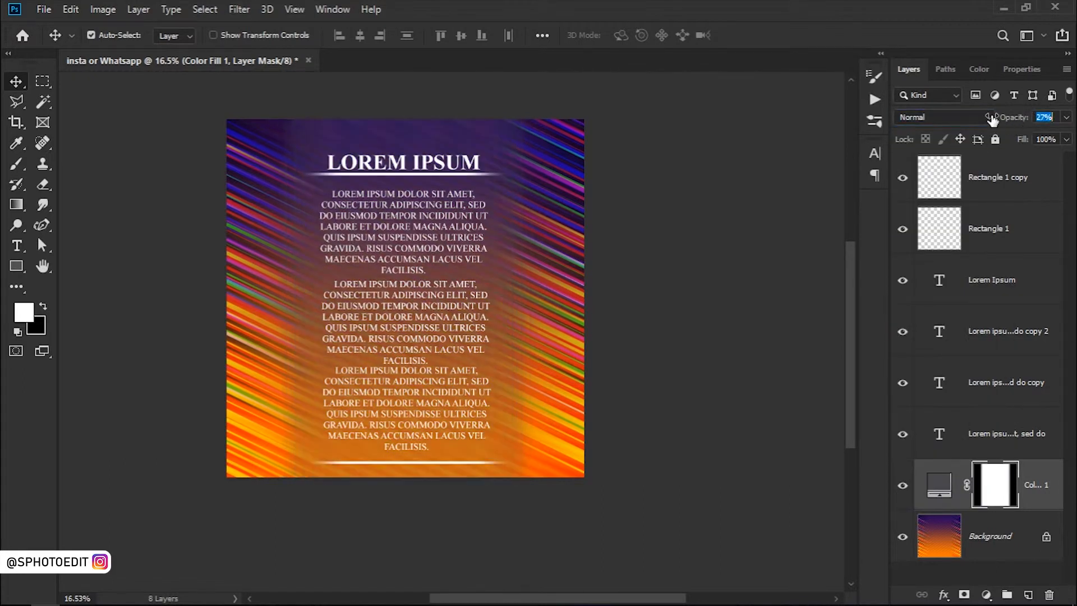
pyautogui.click(482, 241)
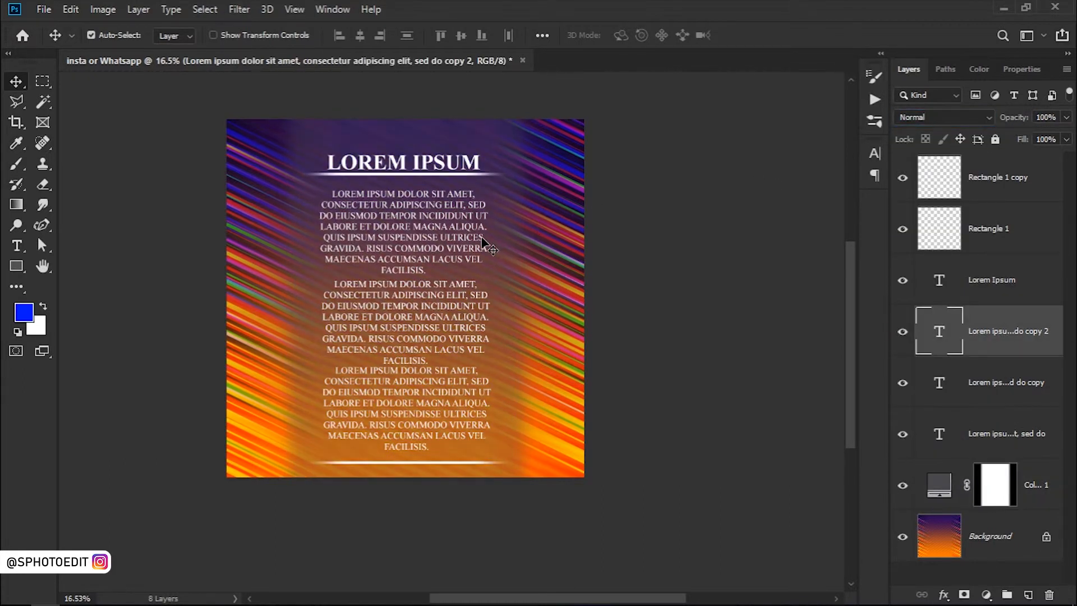
pyautogui.scroll(2, 482, 243)
pyautogui.scroll(1, 482, 241)
pyautogui.scroll(-2, 483, 242)
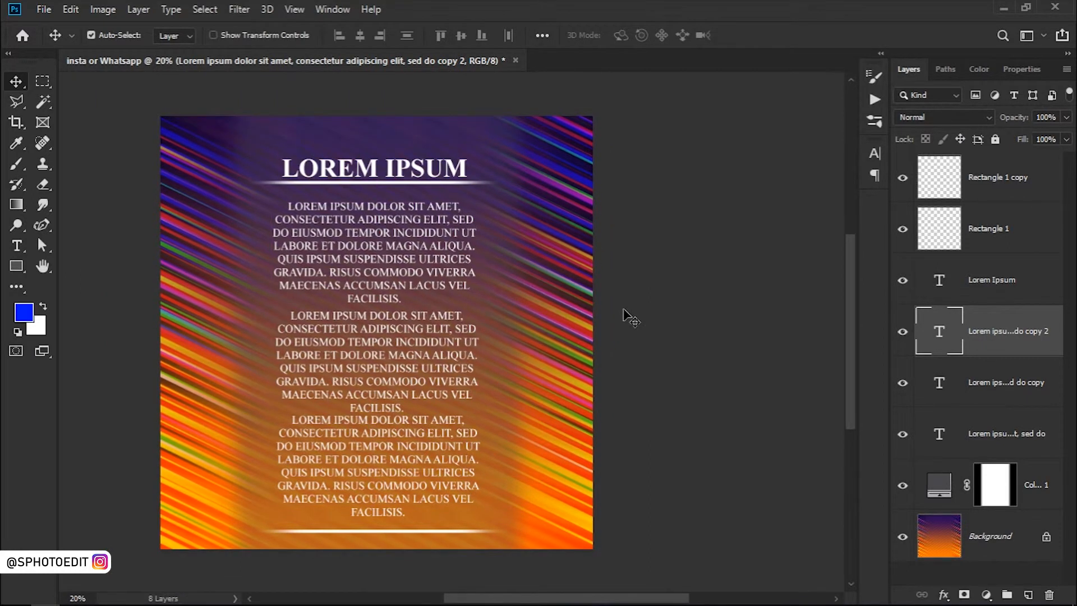
pyautogui.click(390, 193)
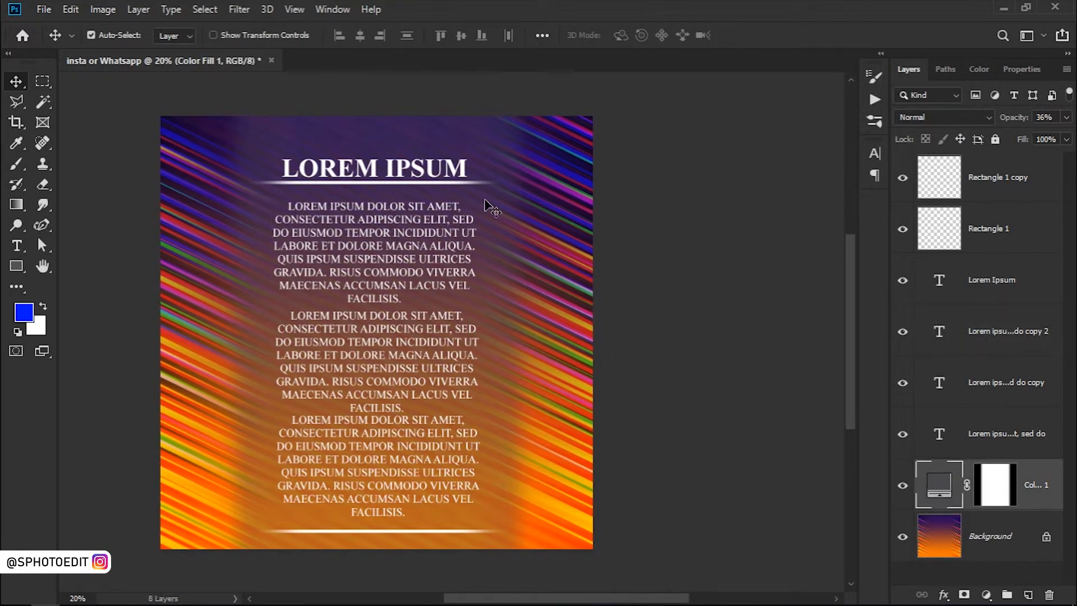
# Step: Merge the Rectangle 1 and Rectangle 1 copy divider layers and set the merged layer's blend mode to Overlay
pyautogui.click(992, 247)
pyautogui.keyDown('shift'); pyautogui.click(1020, 189); pyautogui.keyUp('shift')
pyautogui.hotkey('ctrl', 'e')
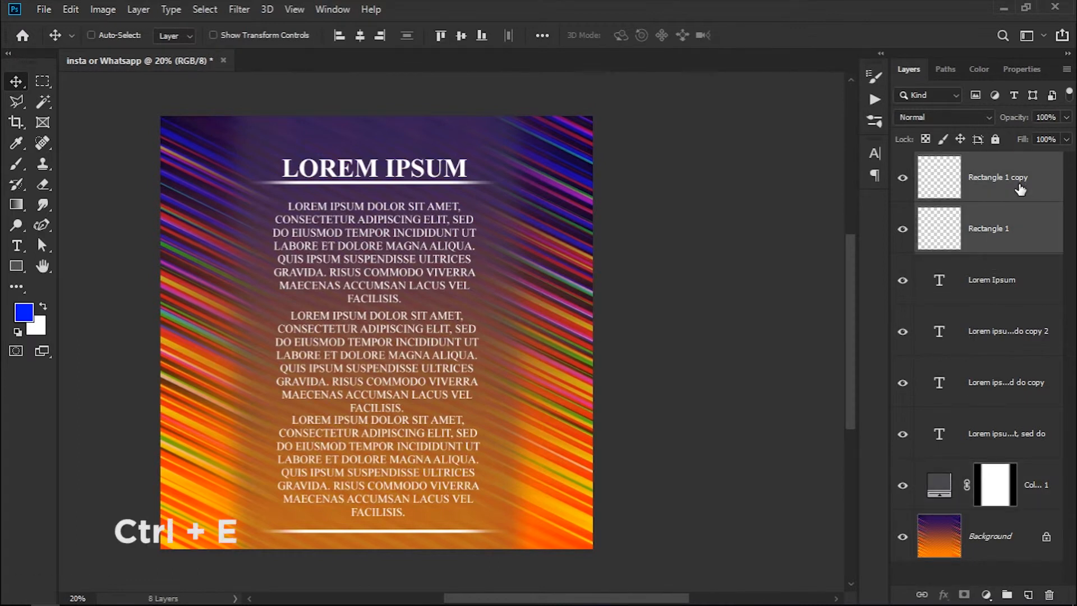
pyautogui.click(942, 117)
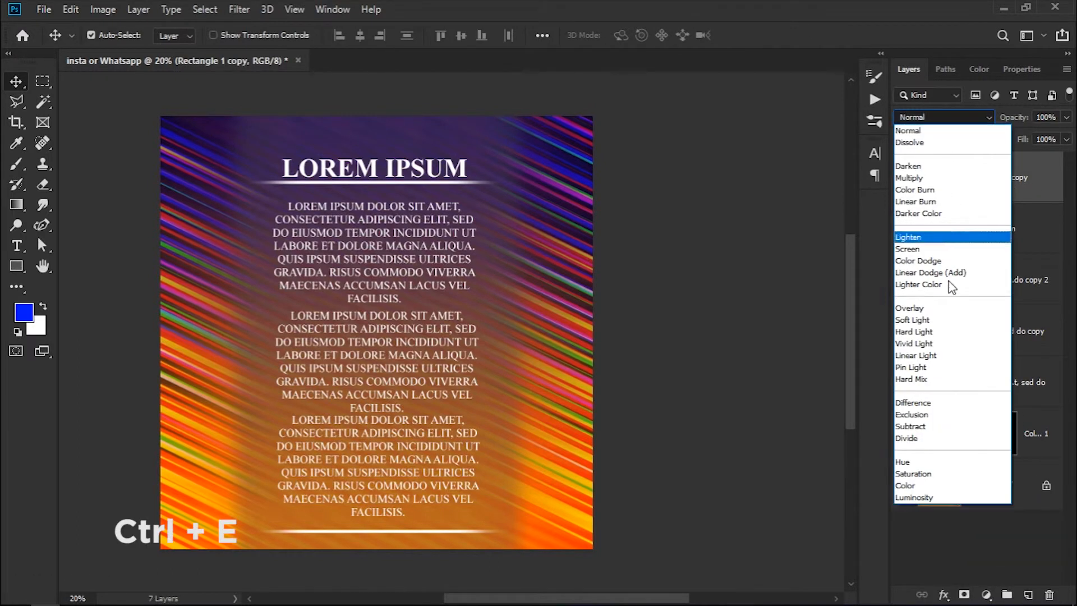
pyautogui.click(920, 305)
pyautogui.click(434, 343)
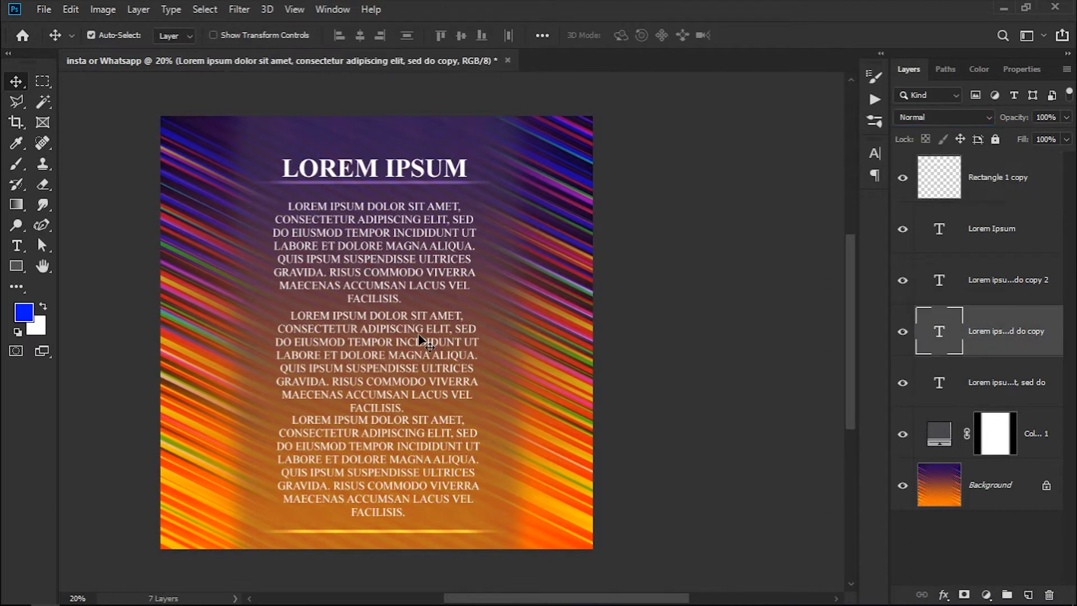
pyautogui.scroll(1, 421, 344)
pyautogui.scroll(1, 420, 344)
pyautogui.scroll(-2, 419, 336)
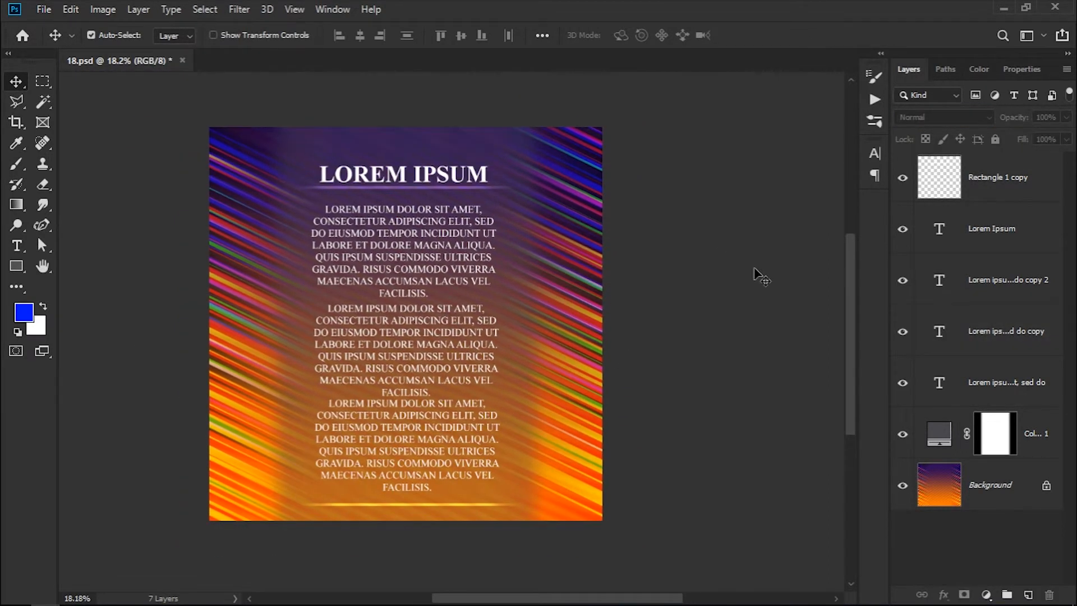
# Step: Give the Color Fill 1 layer a Multiply drop shadow with 99% opacity, 112° angle, 39 px distance and 53% spread
pyautogui.click(1053, 418)
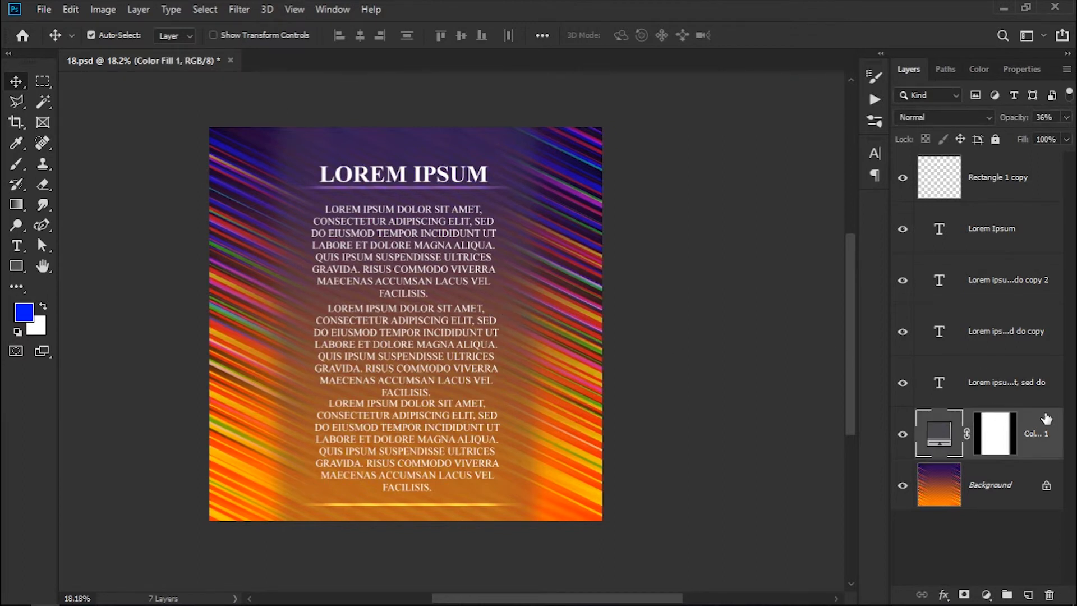
pyautogui.doubleClick(1046, 418)
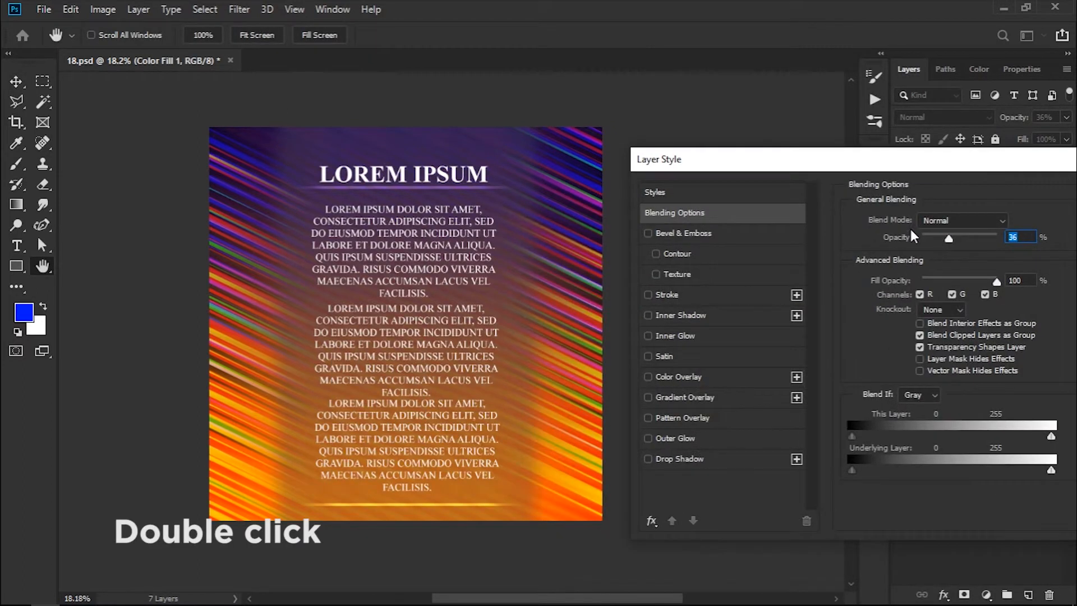
pyautogui.click(727, 465)
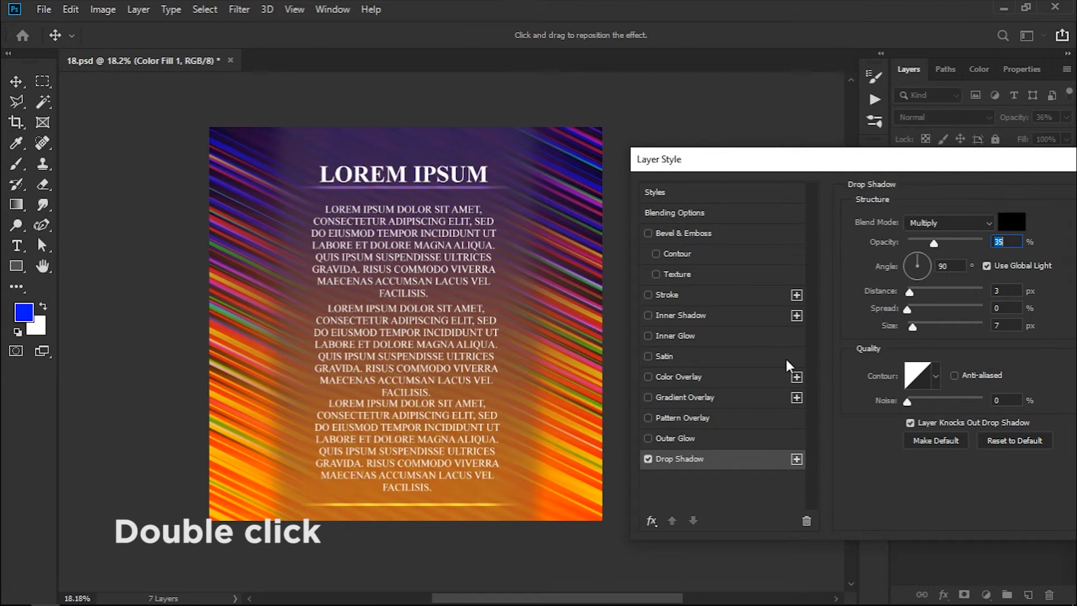
pyautogui.moveTo(536, 328); pyautogui.dragTo(560, 324)
pyautogui.moveTo(933, 243); pyautogui.dragTo(982, 242)
pyautogui.moveTo(908, 310); pyautogui.dragTo(949, 310)
pyautogui.moveTo(570, 331); pyautogui.dragTo(558, 336)
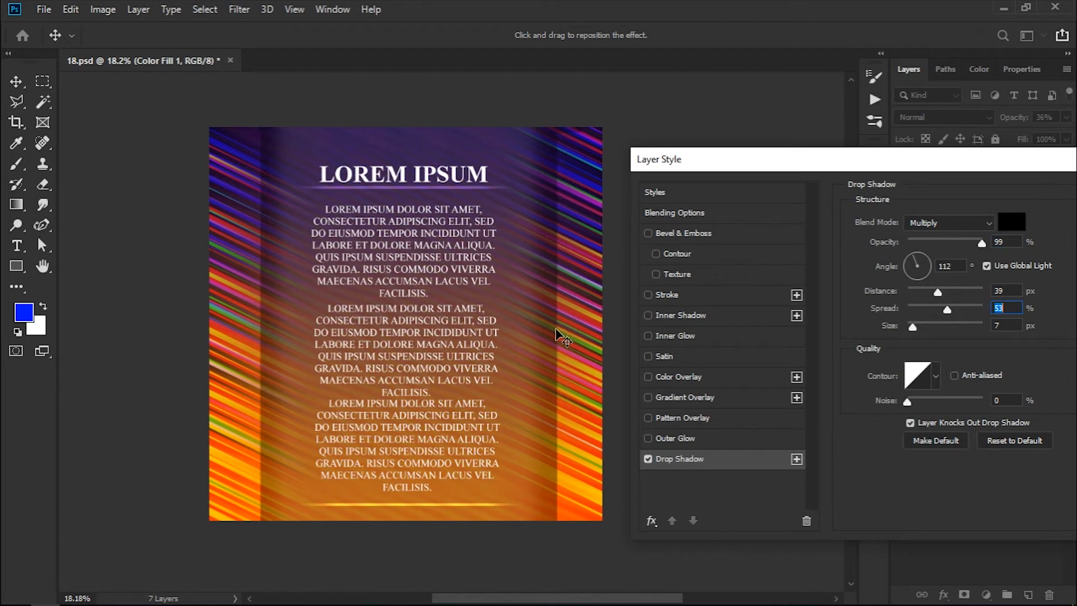
pyautogui.moveTo(913, 326); pyautogui.dragTo(914, 328)
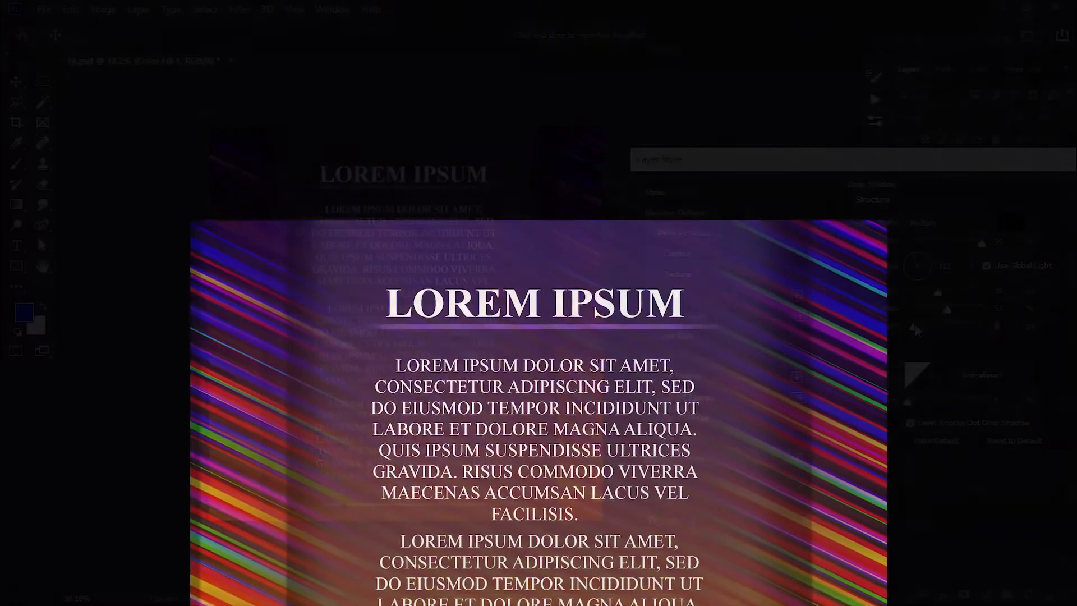